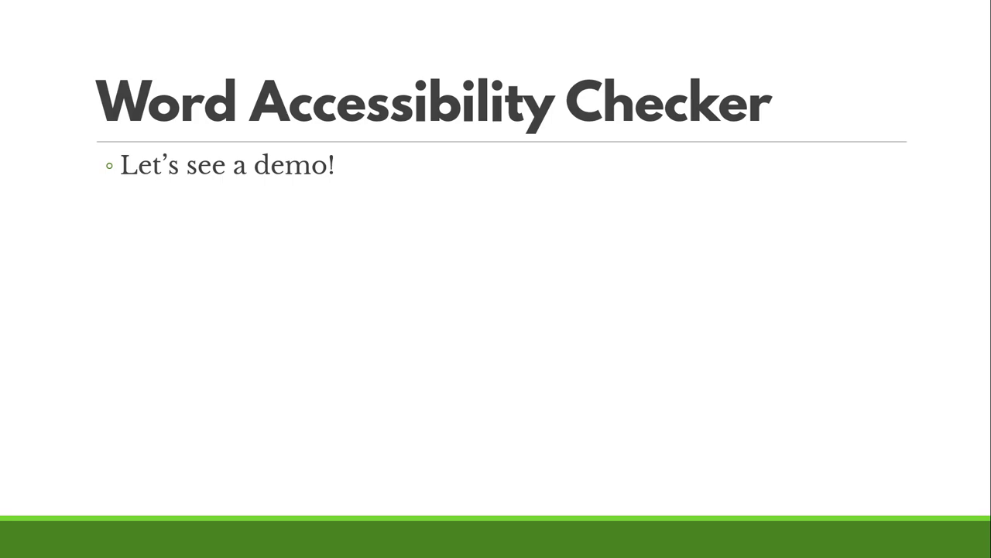
Step: Switch from the slideshow to the Word window showing Syllabus - Inaccessible.docx
{"action": "key", "text": "alt+Tab"}
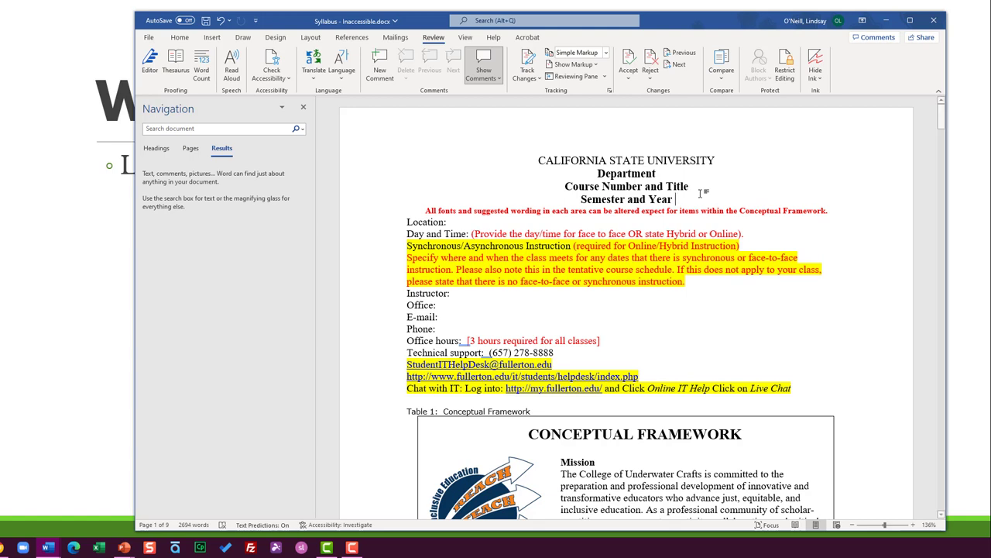
Step: Run Check Accessibility from the Review tab, then close the Navigation pane
{"action": "left_click", "coordinate": [180, 39]}
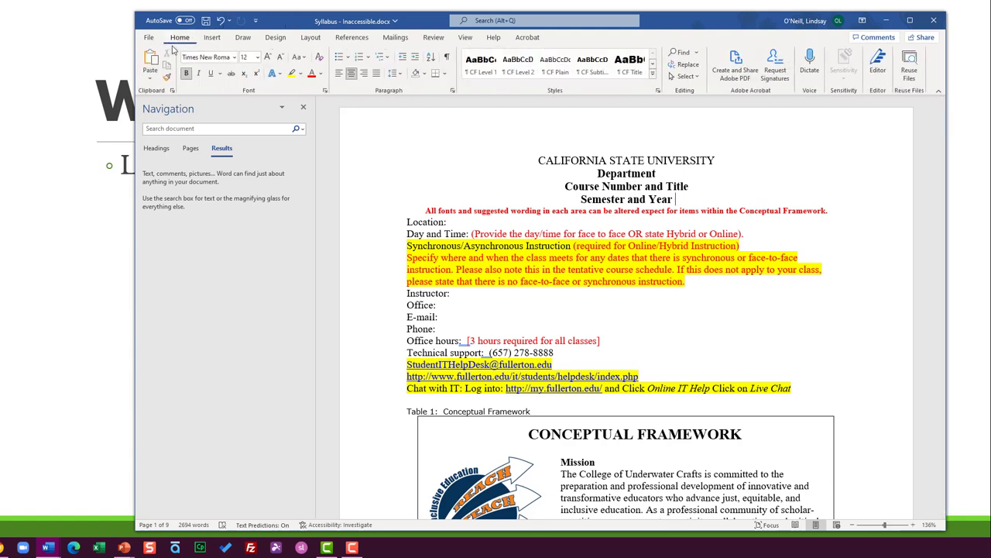
{"action": "left_click", "coordinate": [433, 38]}
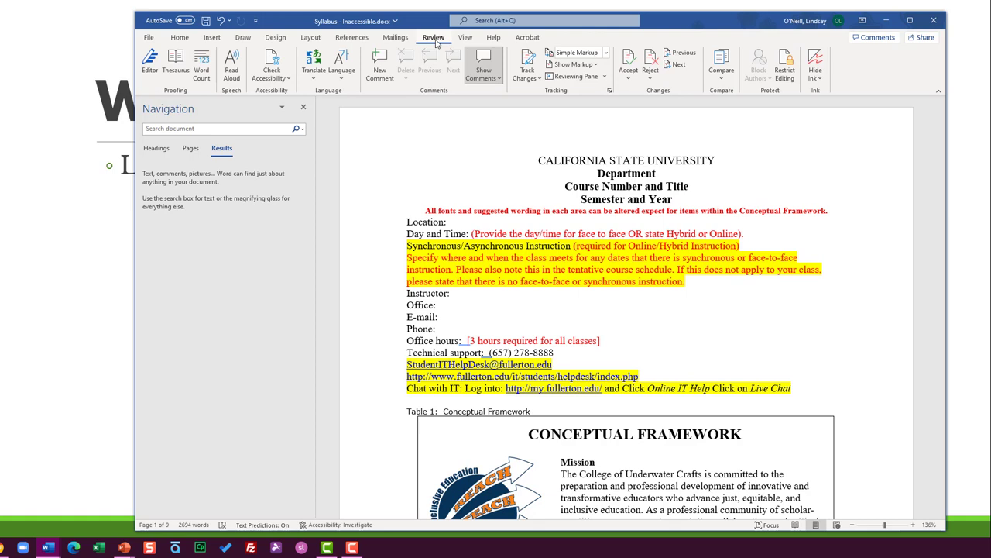
{"action": "left_click", "coordinate": [279, 75]}
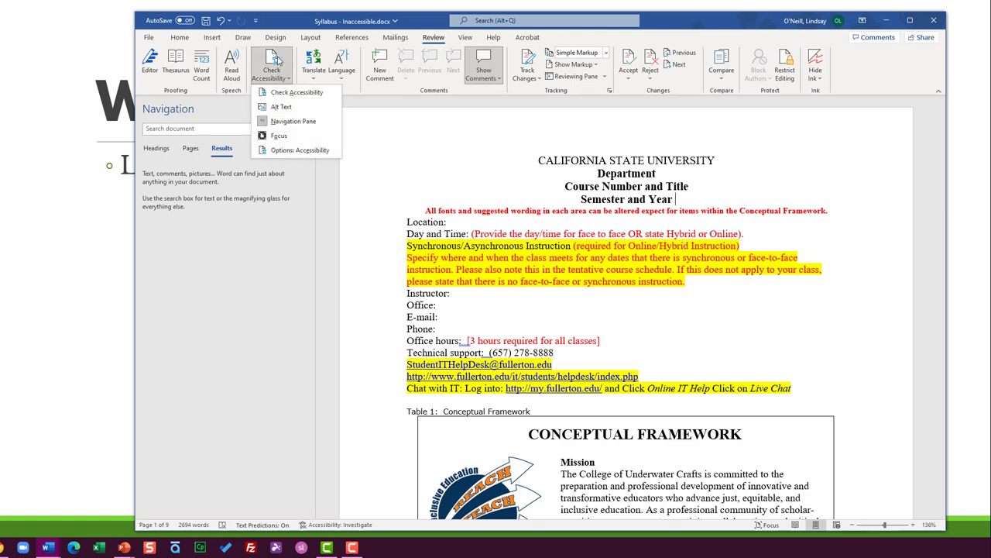
{"action": "left_click", "coordinate": [277, 60]}
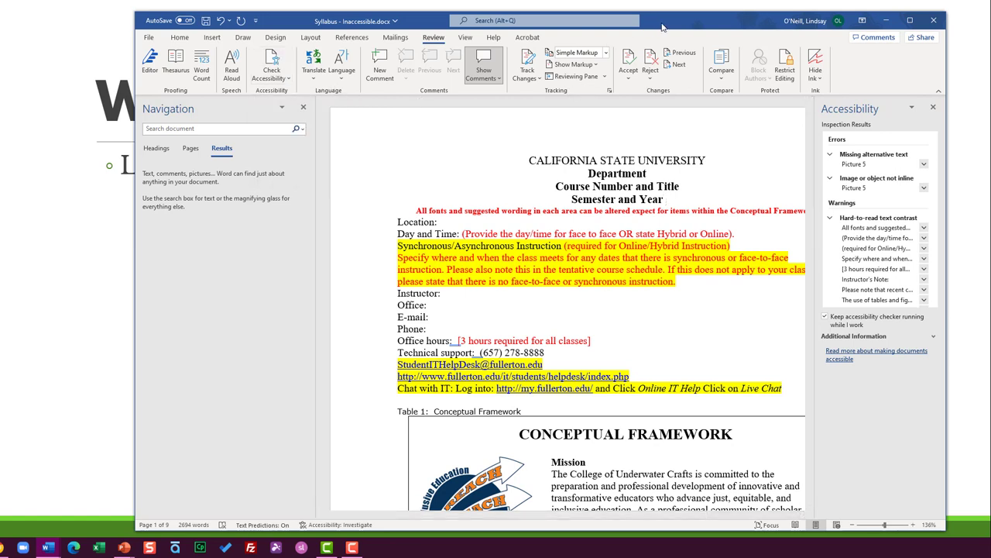
{"action": "left_click", "coordinate": [303, 107]}
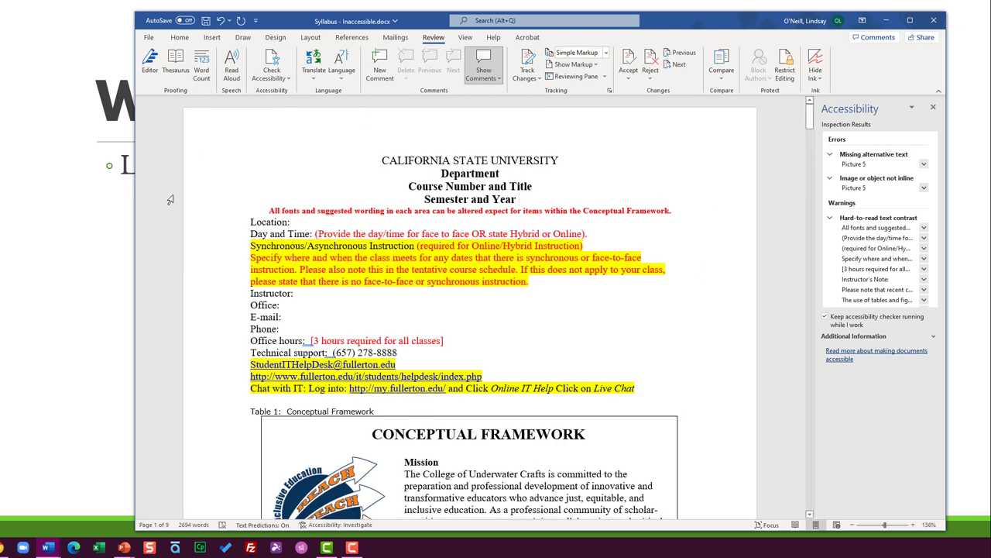
Step: Reopen the Navigation pane from the View tab and list the document's headings
{"action": "left_click", "coordinate": [465, 37]}
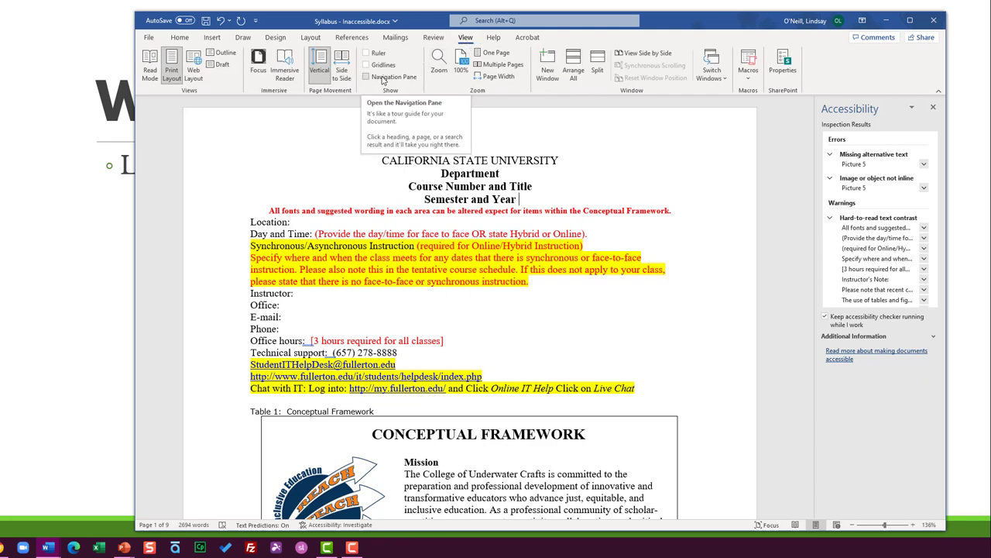
{"action": "left_click", "coordinate": [383, 78]}
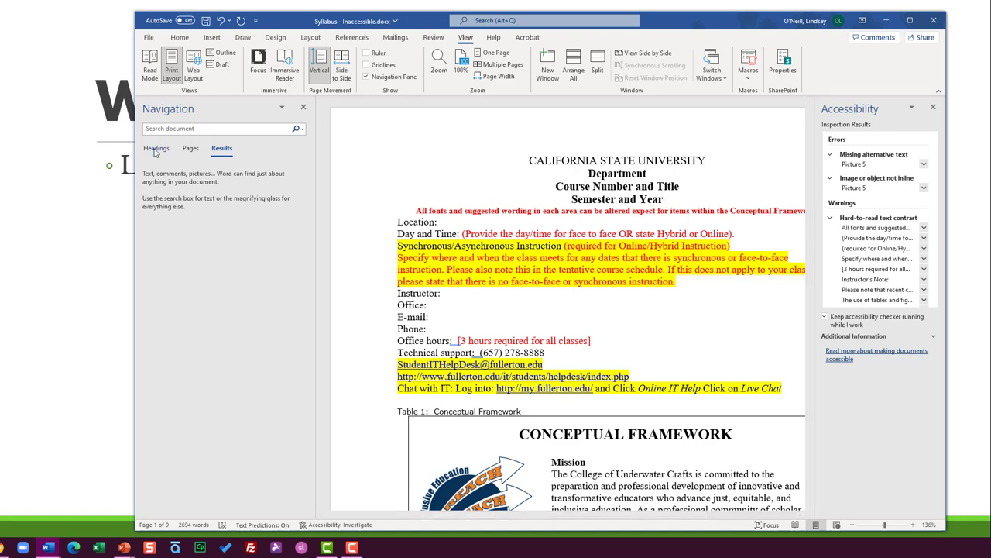
{"action": "left_click", "coordinate": [156, 149]}
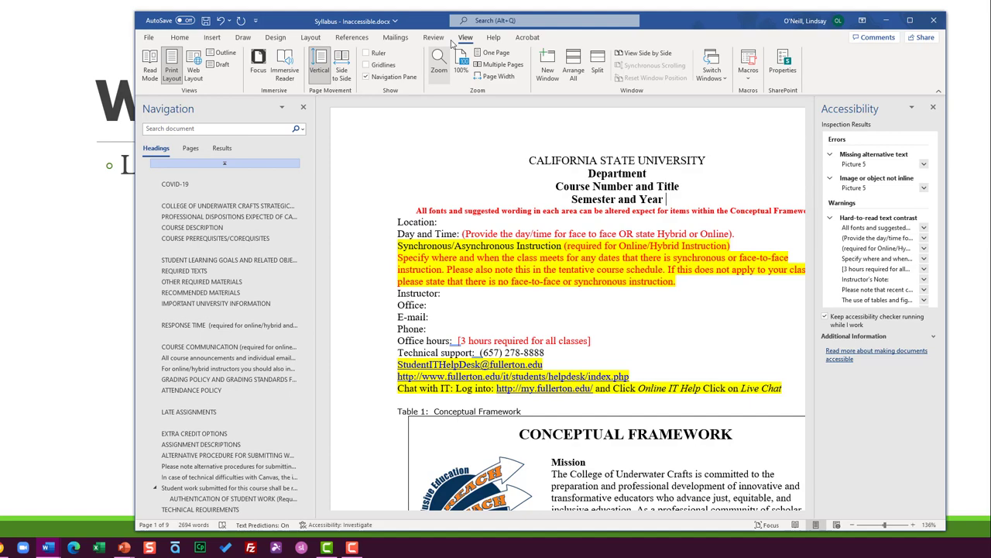
{"action": "scroll", "coordinate": [255, 220], "scroll_direction": "down", "scroll_amount": 10}
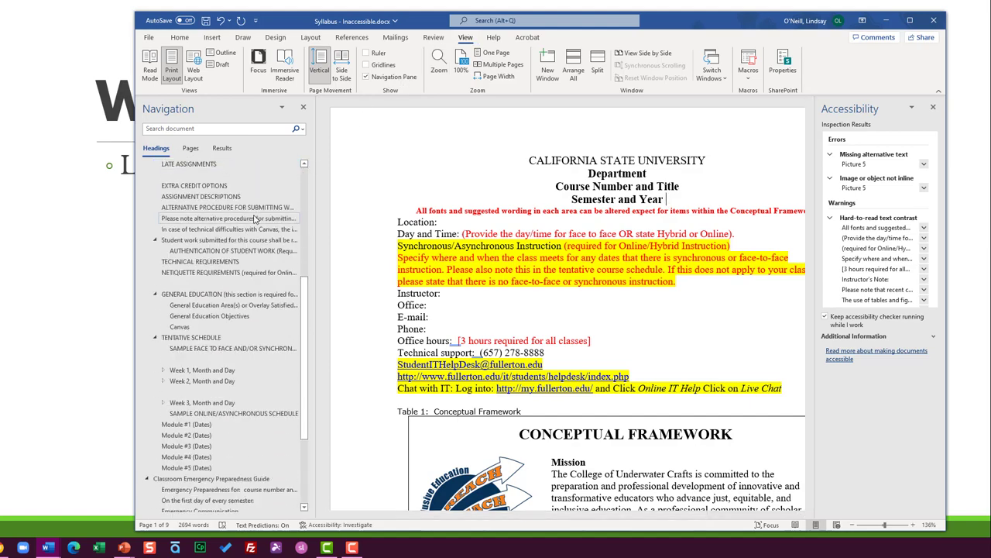
{"action": "scroll", "coordinate": [255, 220], "scroll_direction": "up", "scroll_amount": 8}
{"action": "scroll", "coordinate": [255, 220], "scroll_direction": "up", "scroll_amount": 2}
Step: Jump through outline headings, checking the empty headings and the COURSE COMMUNICATION paragraphs
{"action": "left_click", "coordinate": [252, 217]}
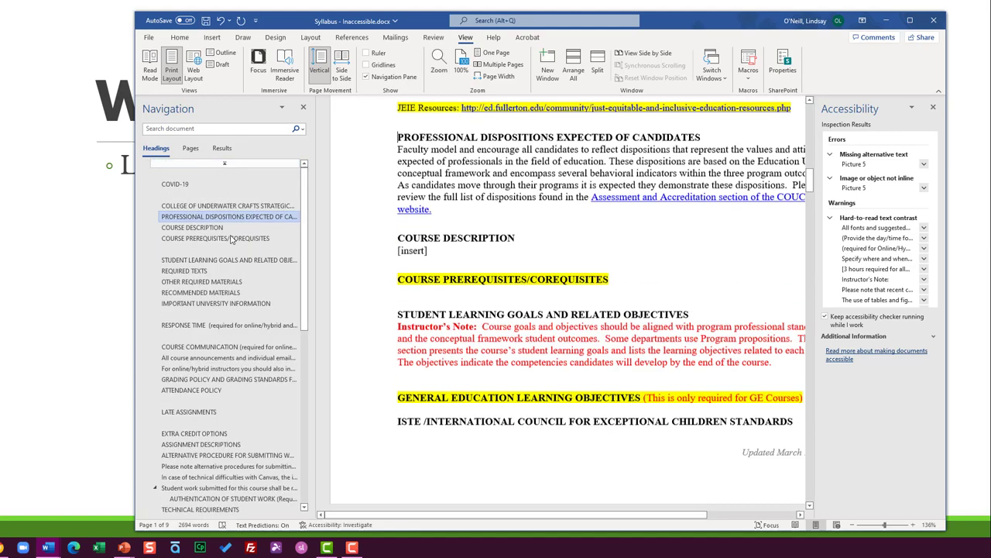
{"action": "left_click", "coordinate": [232, 238]}
{"action": "left_click", "coordinate": [216, 282]}
{"action": "left_click", "coordinate": [193, 176]}
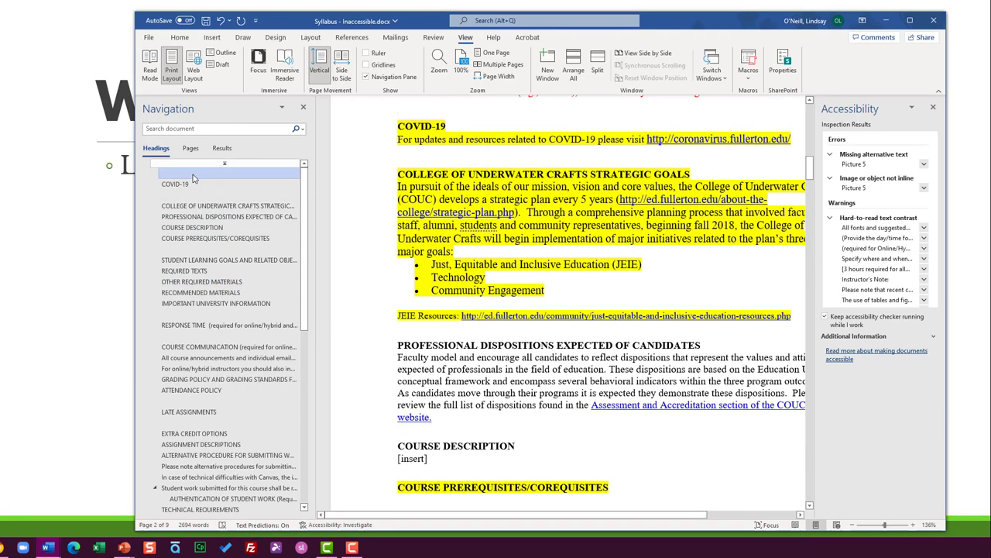
{"action": "left_click", "coordinate": [198, 249]}
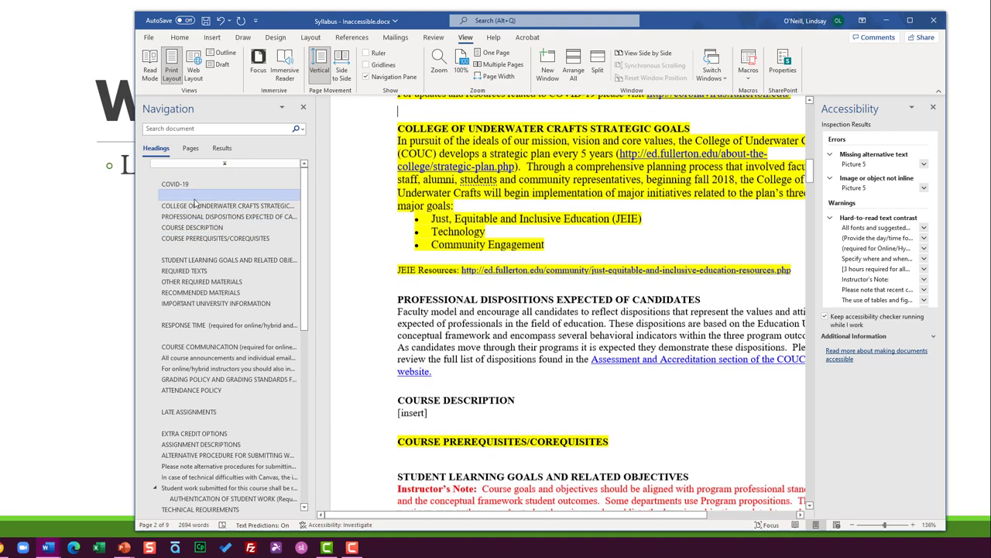
{"action": "left_click", "coordinate": [210, 314]}
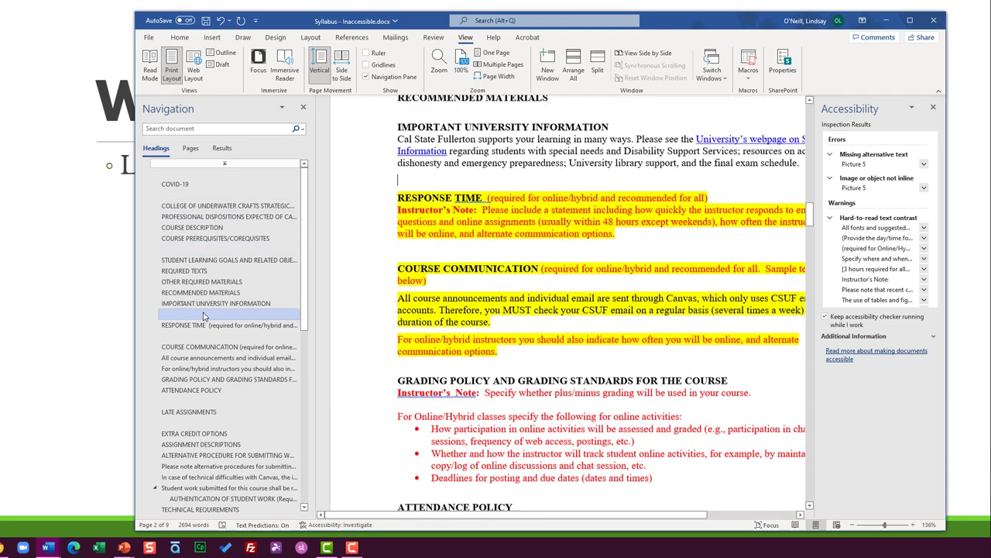
{"action": "left_click", "coordinate": [200, 346]}
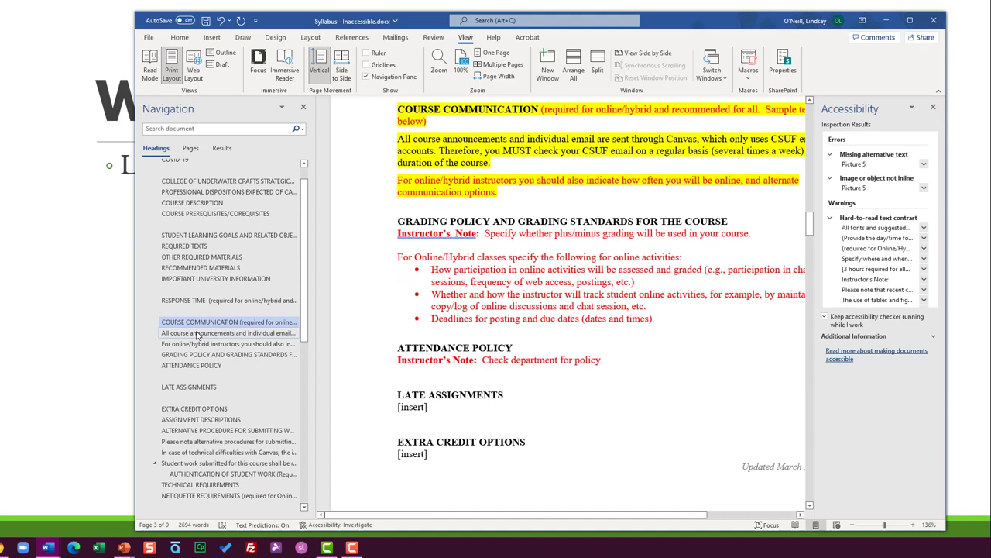
{"action": "left_click", "coordinate": [200, 333]}
{"action": "left_click", "coordinate": [200, 345]}
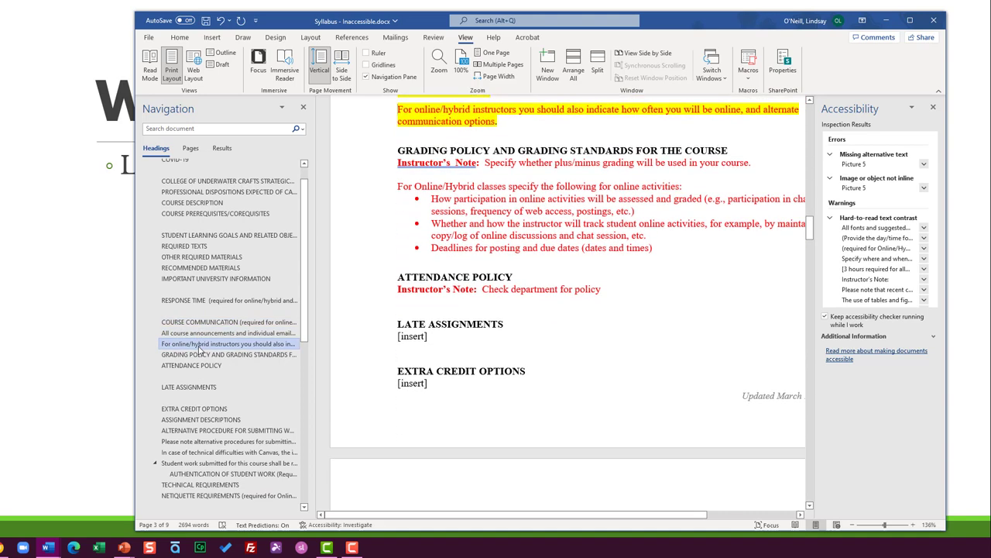
Step: Check the empty heading near the weekly schedule, then return to COURSE COMMUNICATION's announcements paragraph
{"action": "scroll", "coordinate": [200, 345], "scroll_direction": "down", "scroll_amount": 10}
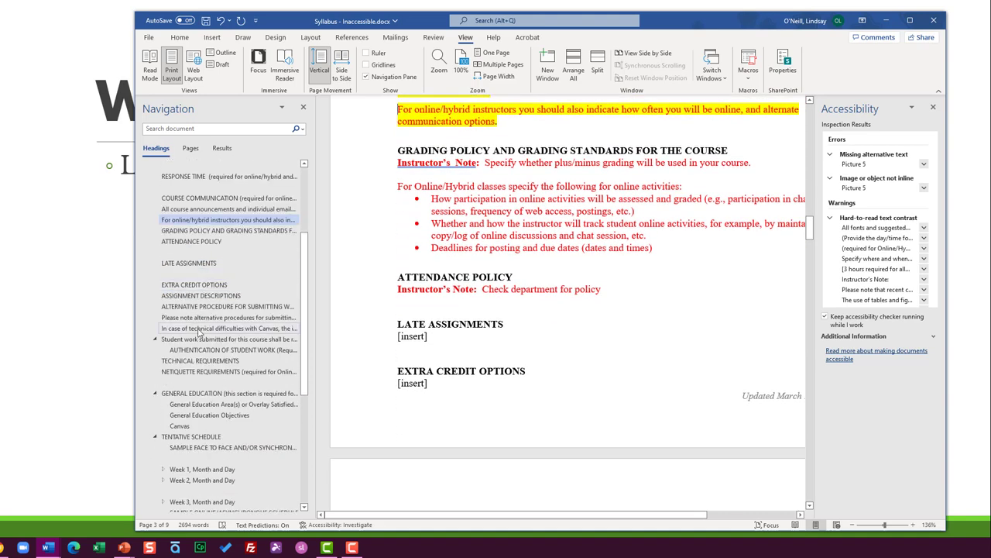
{"action": "scroll", "coordinate": [200, 331], "scroll_direction": "down", "scroll_amount": 1}
{"action": "left_click", "coordinate": [196, 235]}
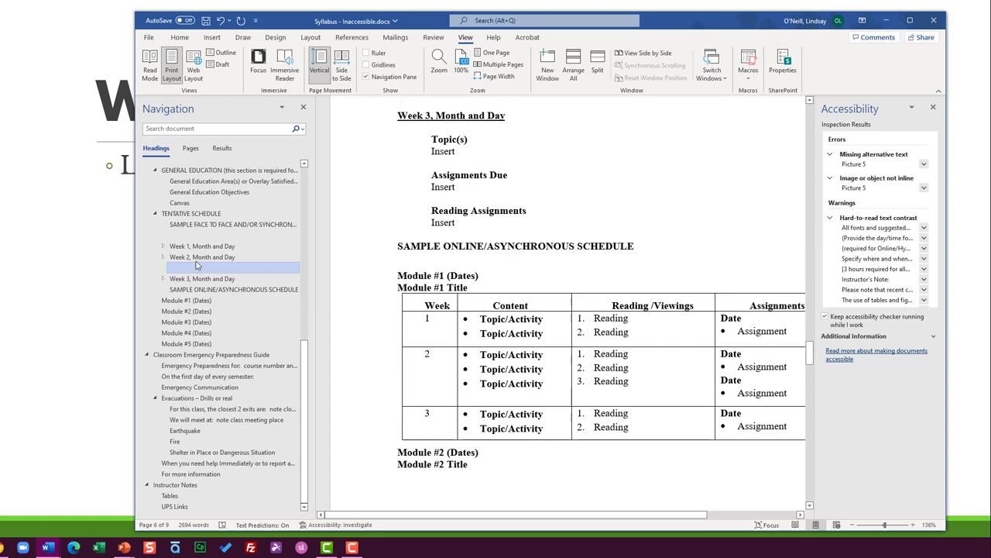
{"action": "scroll", "coordinate": [196, 261], "scroll_direction": "up", "scroll_amount": 10}
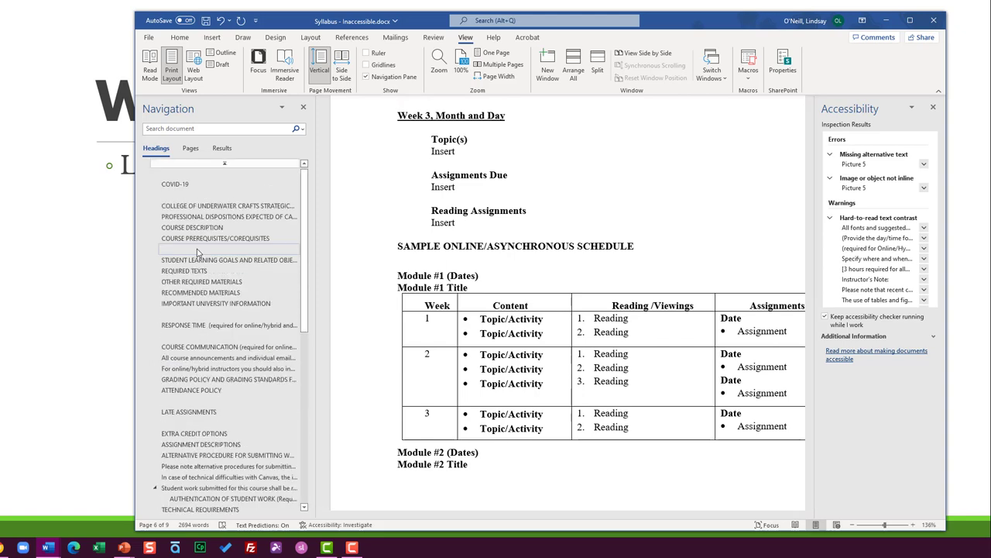
{"action": "left_click", "coordinate": [192, 346]}
{"action": "left_click", "coordinate": [192, 358]}
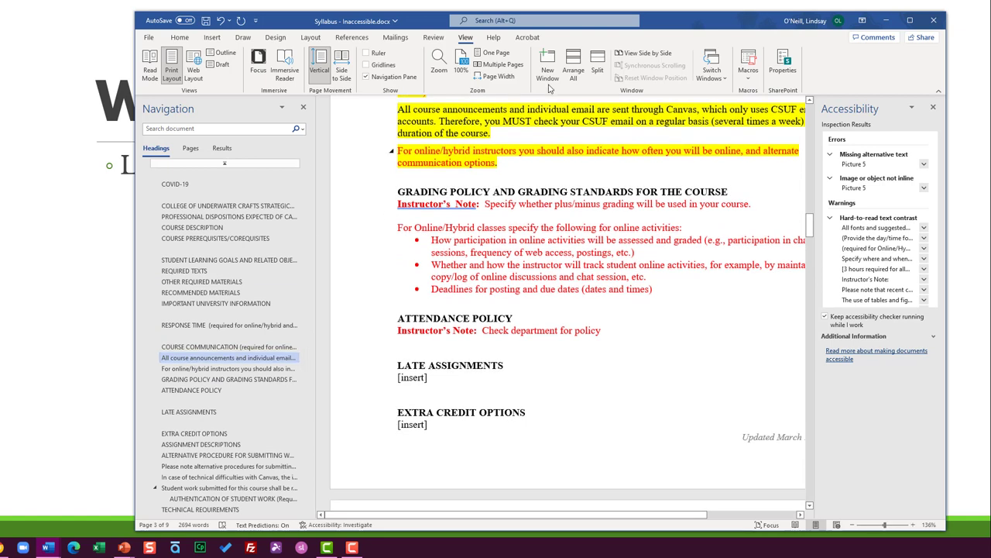
Step: Show the Review ribbon and widen the Word window to reveal more of the page
{"action": "left_click", "coordinate": [433, 37]}
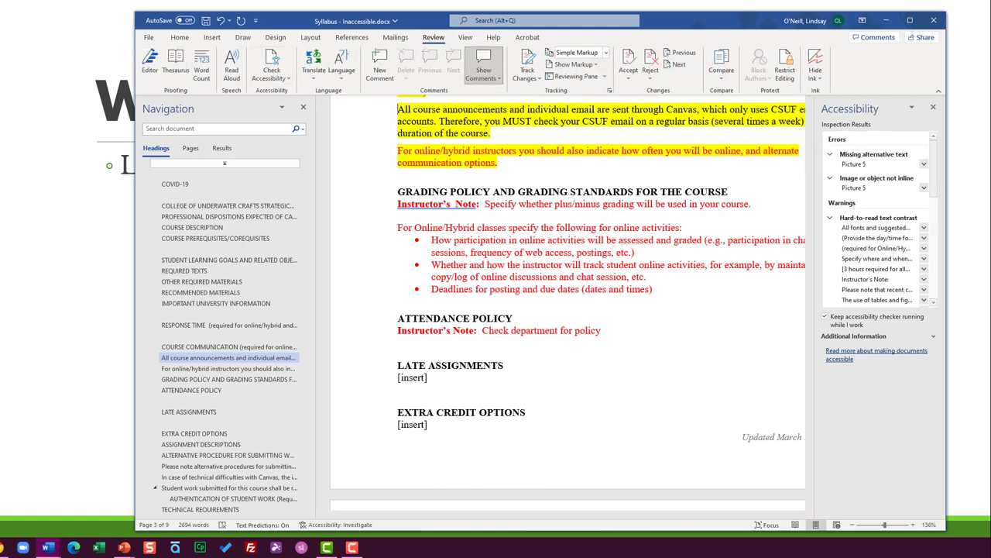
{"action": "left_click_drag", "start_coordinate": [946, 165], "coordinate": [976, 164]}
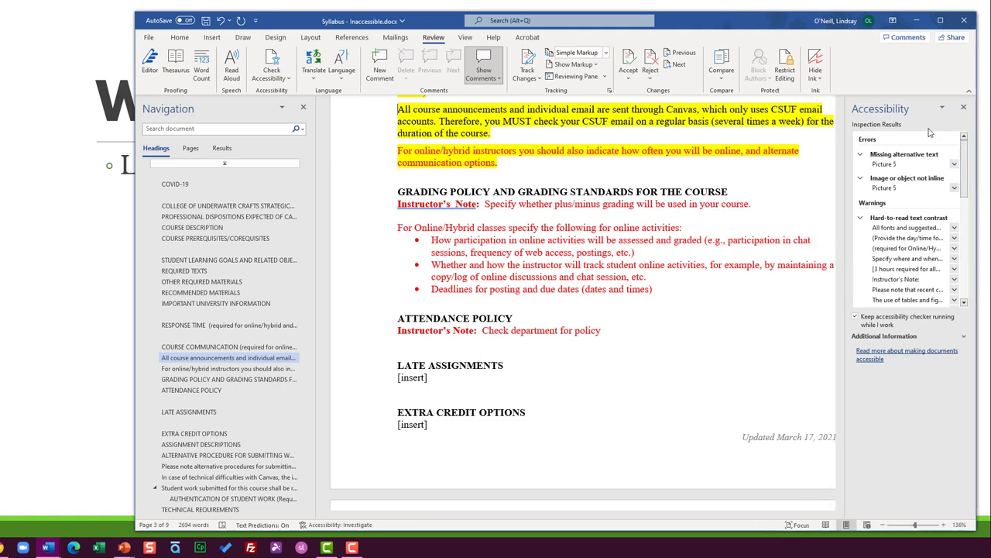
{"action": "scroll", "coordinate": [911, 201], "scroll_direction": "down", "scroll_amount": 1}
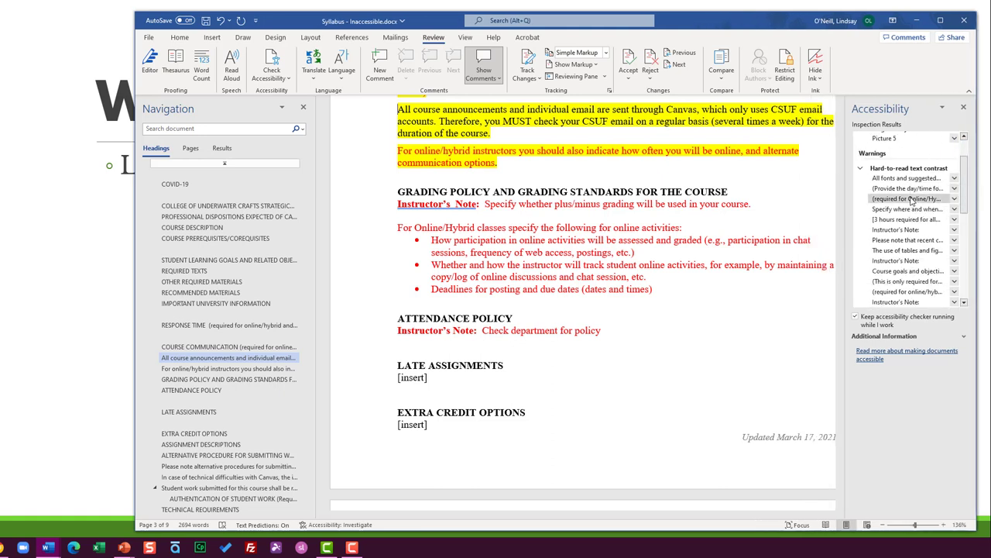
{"action": "scroll", "coordinate": [911, 201], "scroll_direction": "up", "scroll_amount": 1}
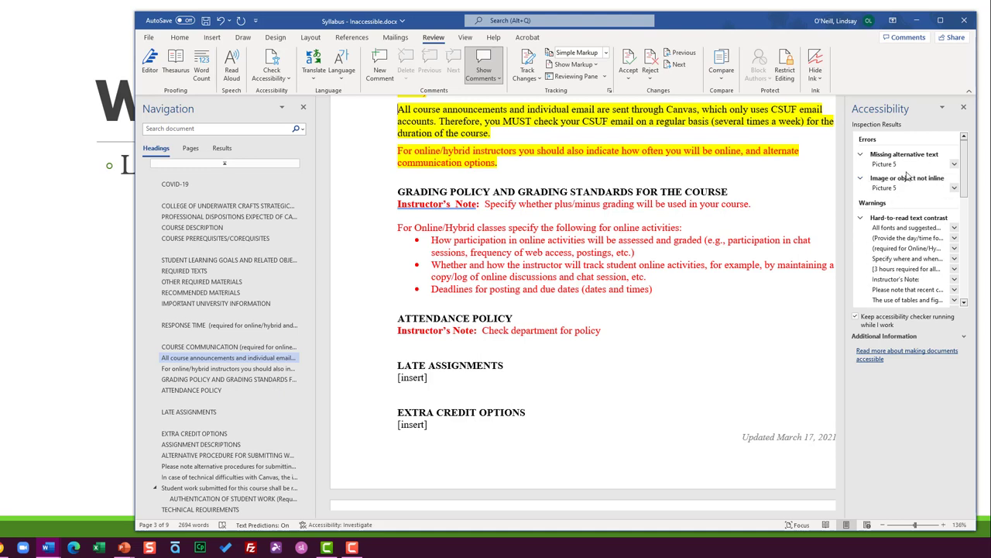
Step: Jump through headings from the strategic goals to the online/hybrid instructors paragraph
{"action": "left_click", "coordinate": [197, 195]}
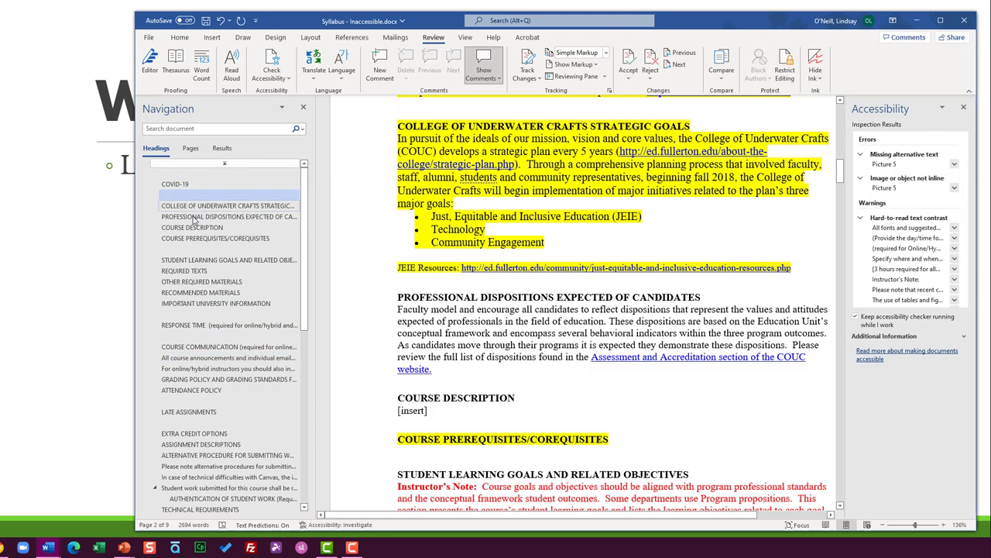
{"action": "left_click", "coordinate": [190, 249]}
{"action": "left_click", "coordinate": [174, 325]}
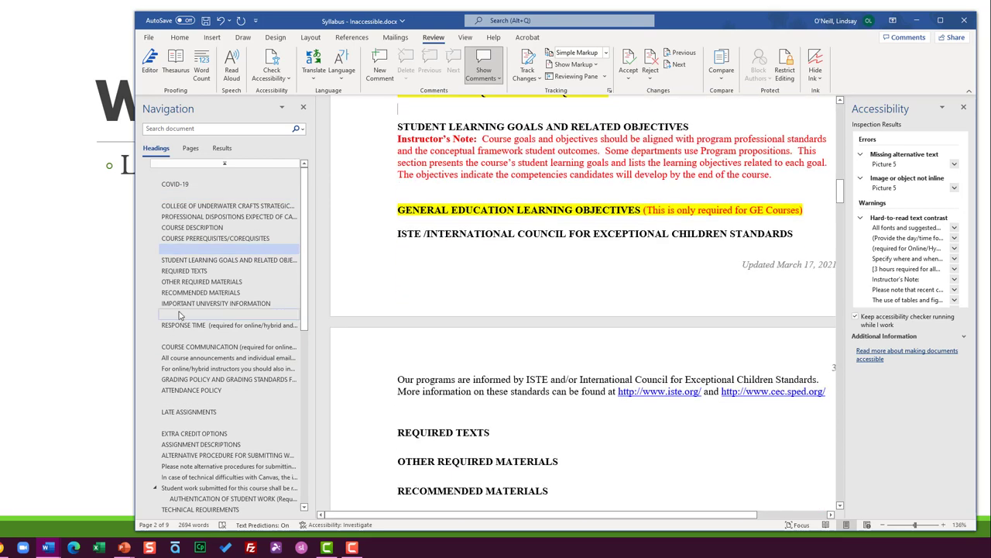
{"action": "left_click", "coordinate": [191, 356]}
{"action": "left_click", "coordinate": [191, 347]}
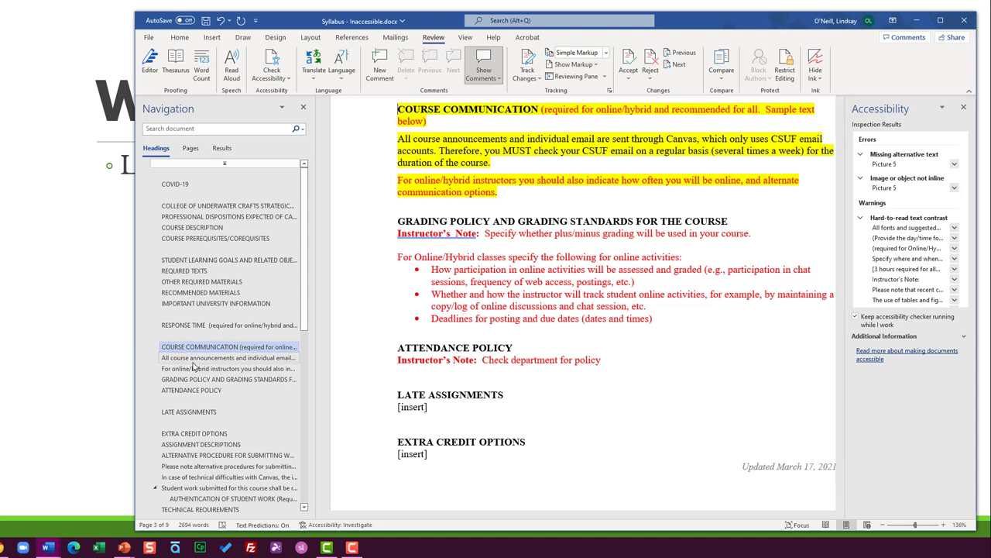
{"action": "left_click", "coordinate": [193, 368]}
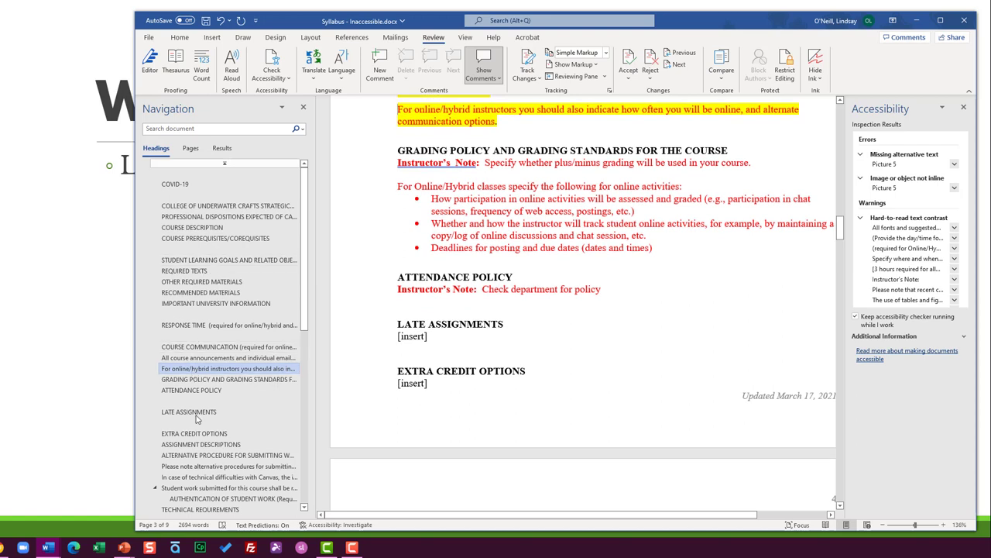
{"action": "scroll", "coordinate": [205, 364], "scroll_direction": "down", "scroll_amount": 6}
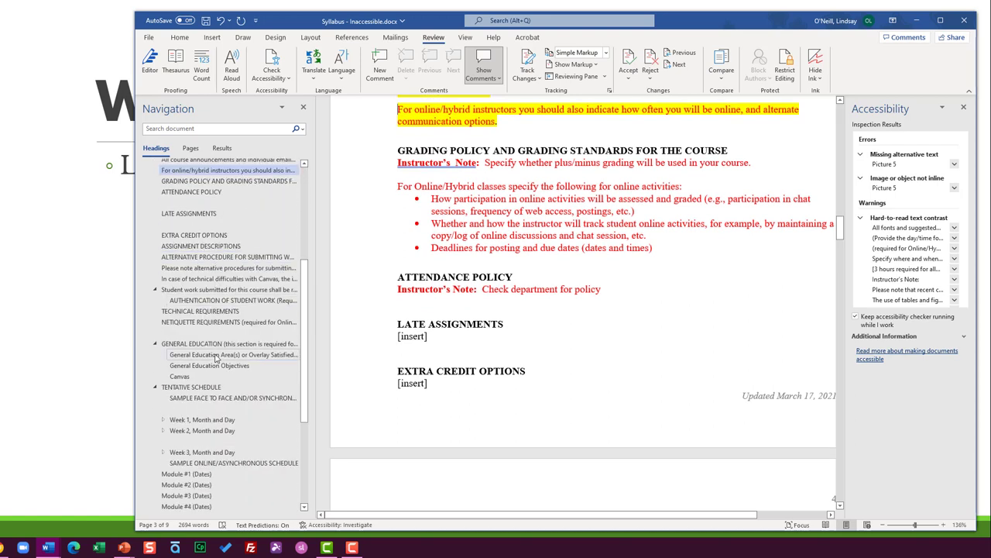
{"action": "scroll", "coordinate": [216, 356], "scroll_direction": "up", "scroll_amount": 6}
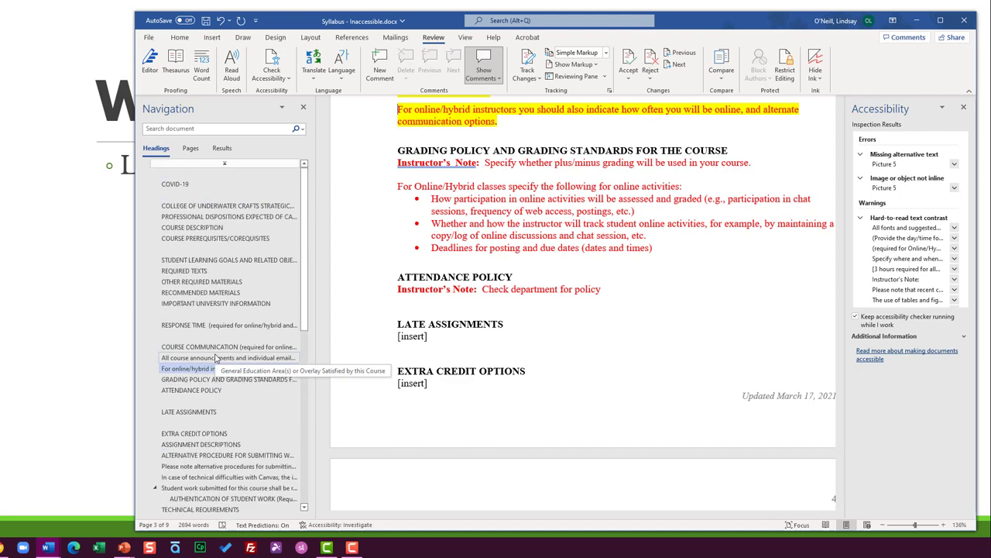
Step: Jump to the flagged REACH TEACH IMPACT logo and open its Edit Alt Text pane
{"action": "left_click", "coordinate": [885, 163]}
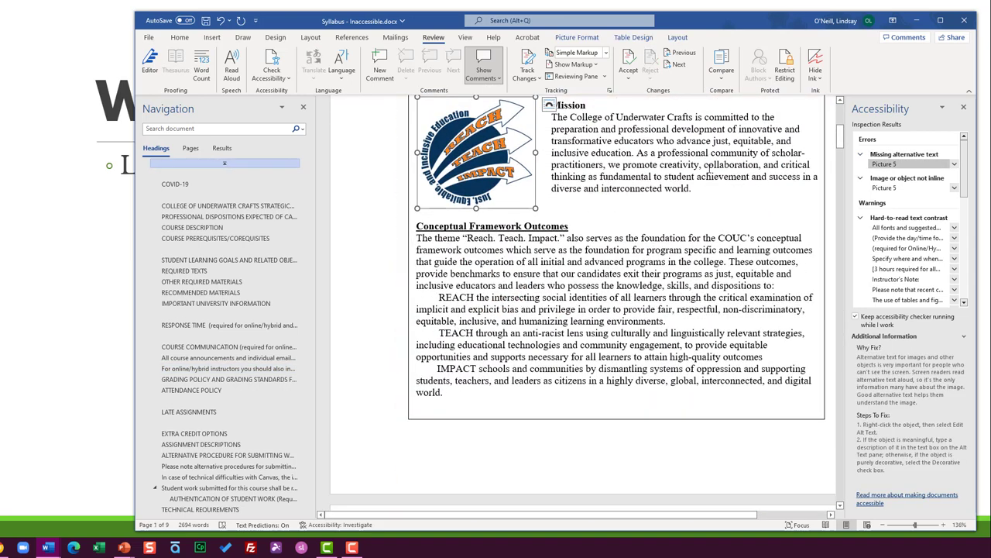
{"action": "scroll", "coordinate": [673, 167], "scroll_direction": "up", "scroll_amount": 1}
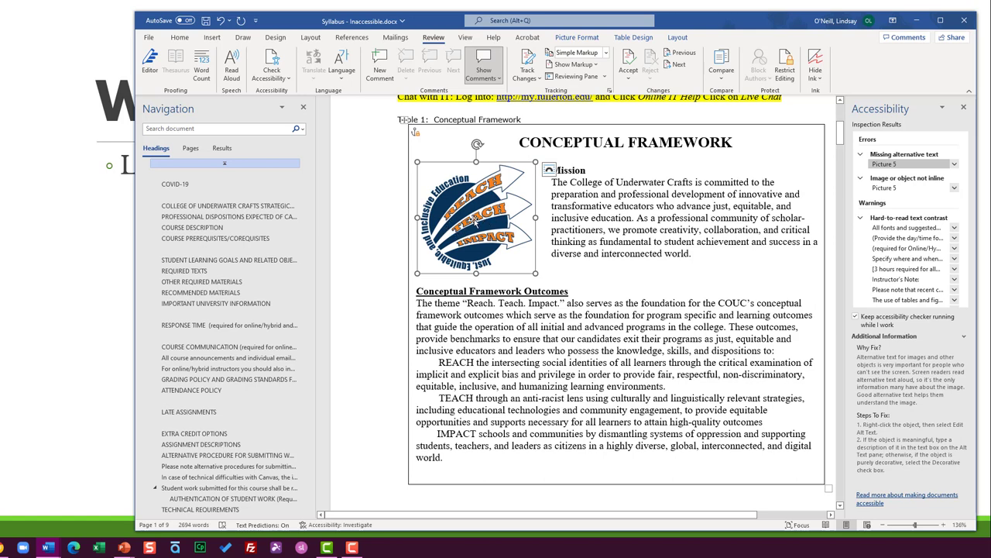
{"action": "right_click", "coordinate": [475, 220]}
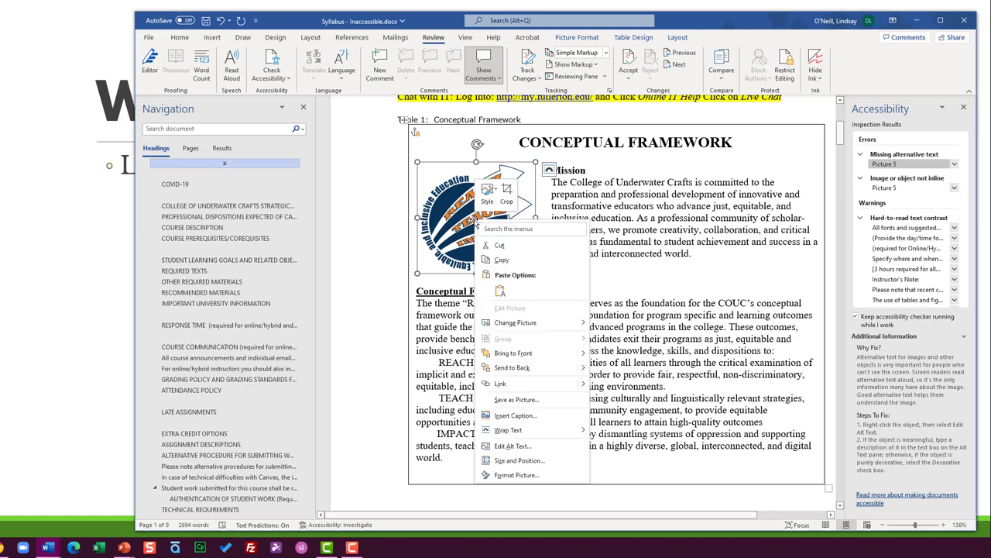
{"action": "left_click", "coordinate": [511, 447]}
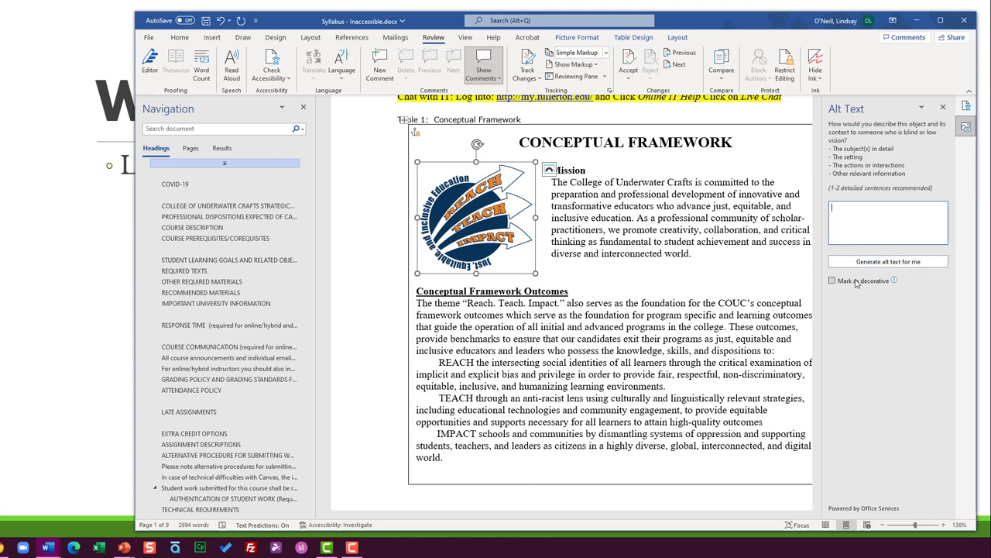
Step: Give the logo the alt text 'Alt Text', close the pane, and select its not-inline error
{"action": "left_click", "coordinate": [857, 282]}
{"action": "left_click", "coordinate": [856, 282]}
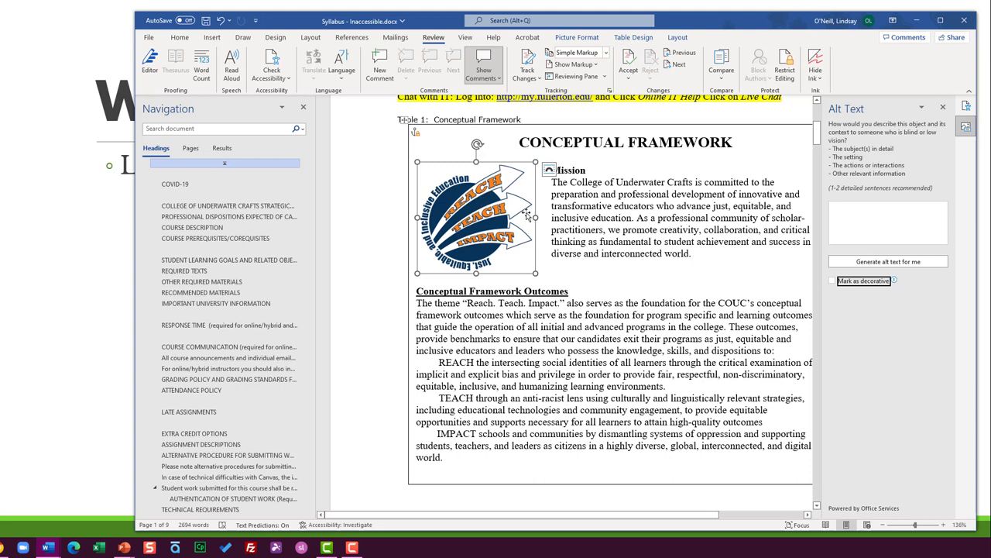
{"action": "left_click", "coordinate": [880, 217]}
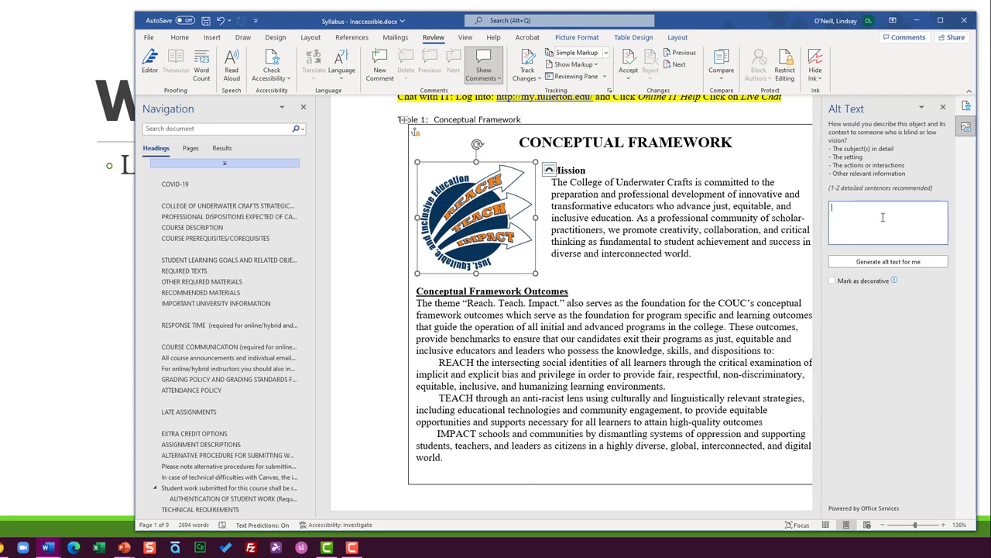
{"action": "type", "text": "Alt Text"}
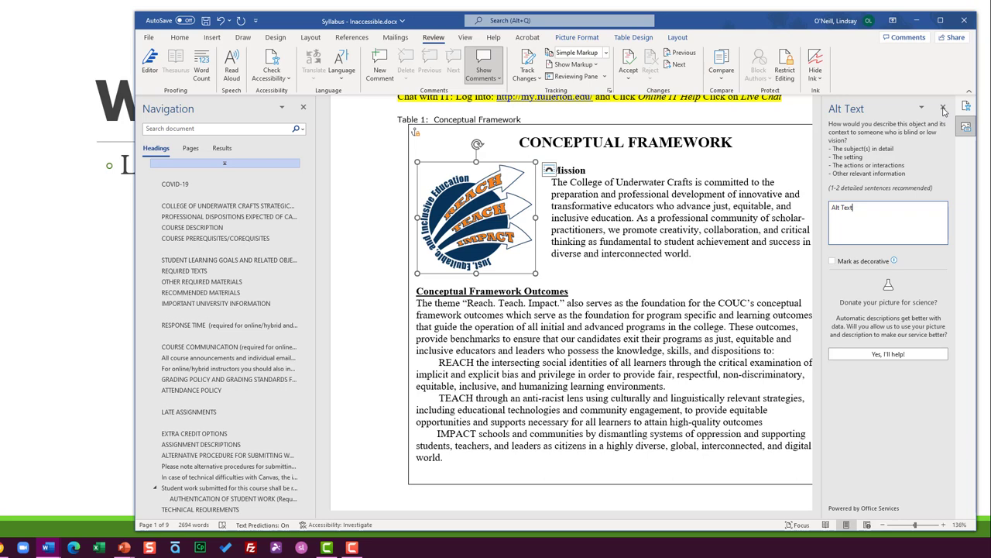
{"action": "left_click", "coordinate": [944, 108]}
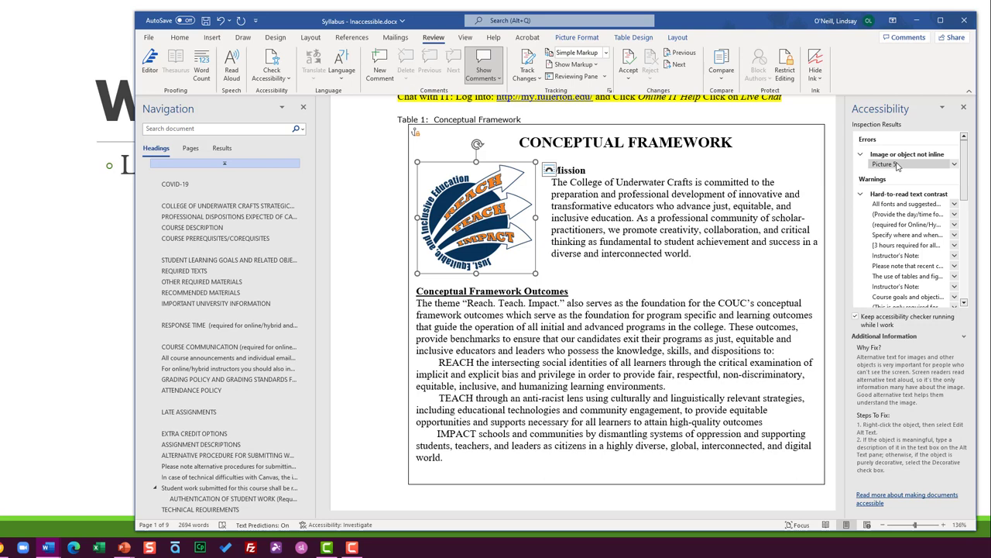
{"action": "left_click", "coordinate": [896, 165]}
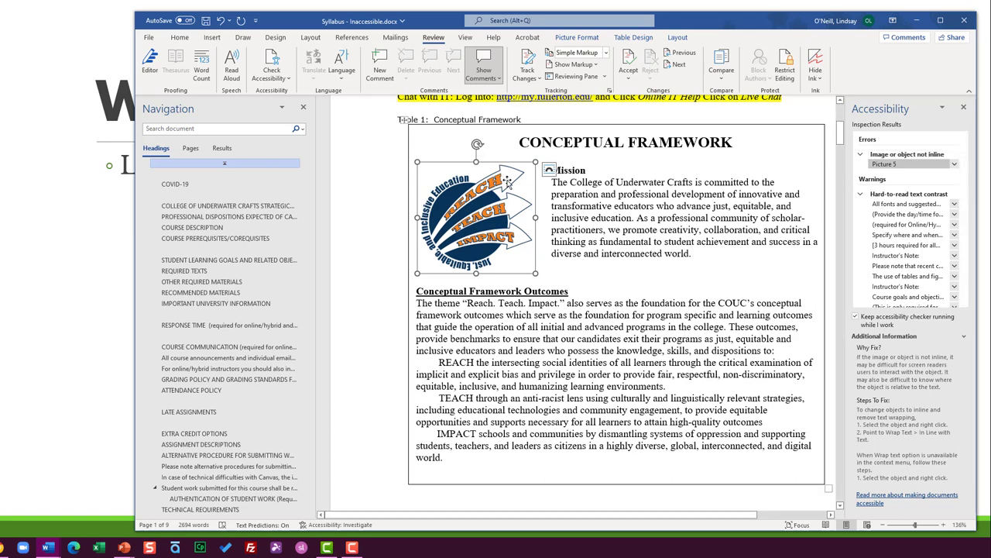
Step: Set the logo's text wrapping to In Line with Text
{"action": "left_click", "coordinate": [549, 171]}
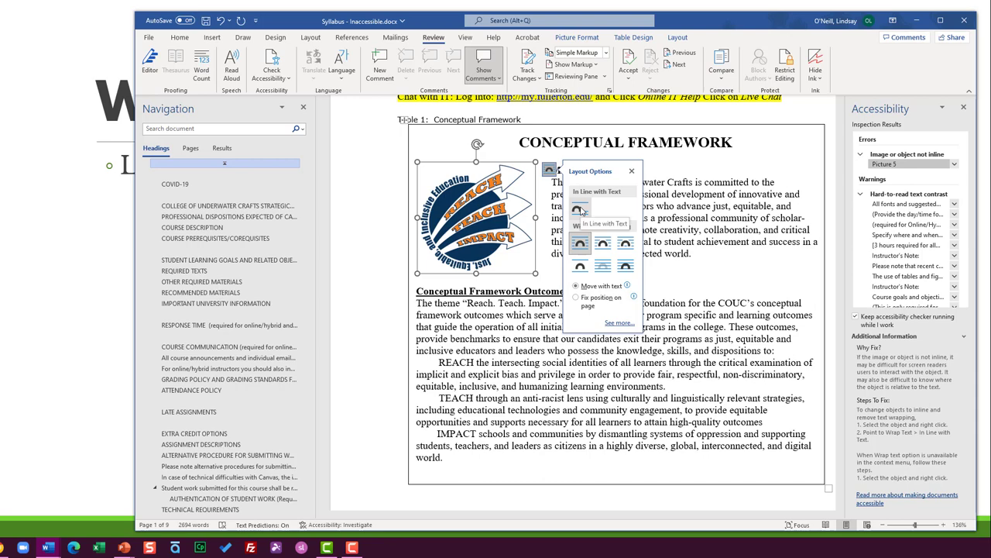
{"action": "left_click", "coordinate": [580, 211]}
{"action": "scroll", "coordinate": [582, 211], "scroll_direction": "up", "scroll_amount": 10}
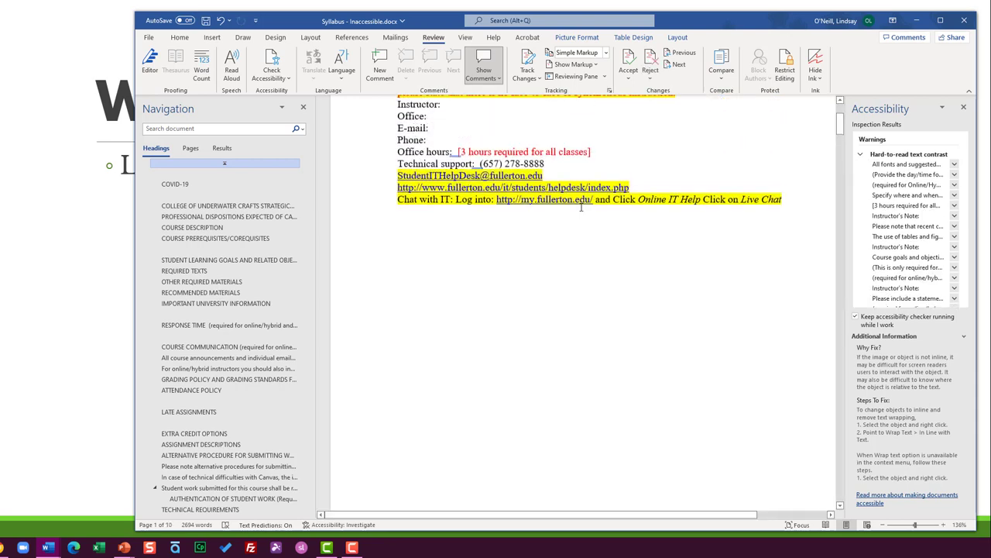
{"action": "scroll", "coordinate": [581, 206], "scroll_direction": "up", "scroll_amount": 1}
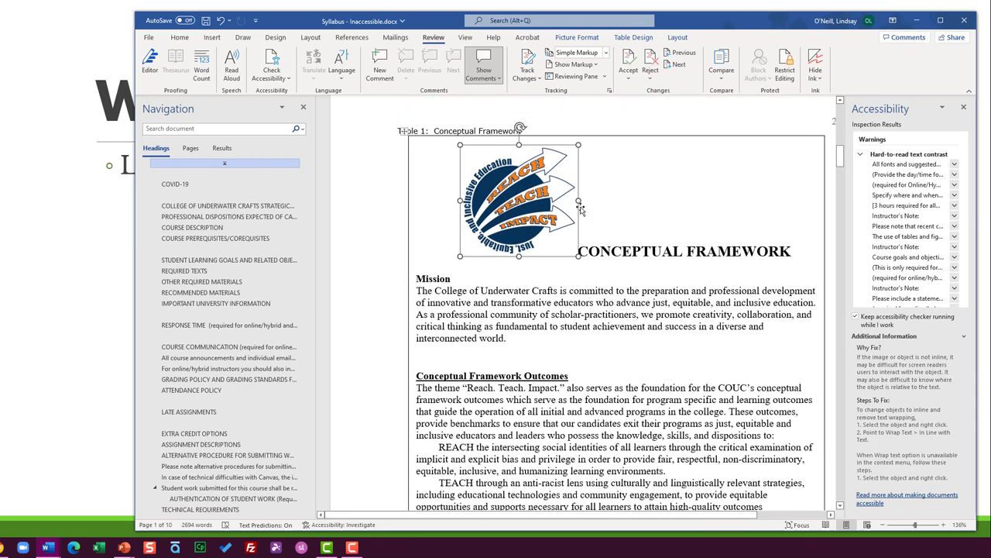
Step: Drag the logo below the CONCEPTUAL FRAMEWORK heading and reapply In Line with Text
{"action": "left_click", "coordinate": [591, 151]}
{"action": "left_click", "coordinate": [742, 250]}
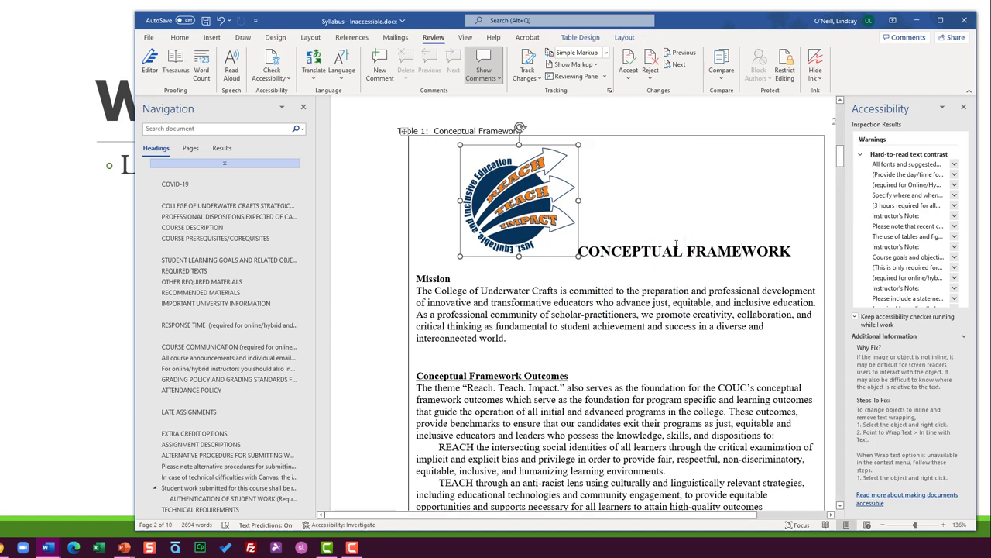
{"action": "left_click_drag", "start_coordinate": [551, 189], "coordinate": [470, 276]}
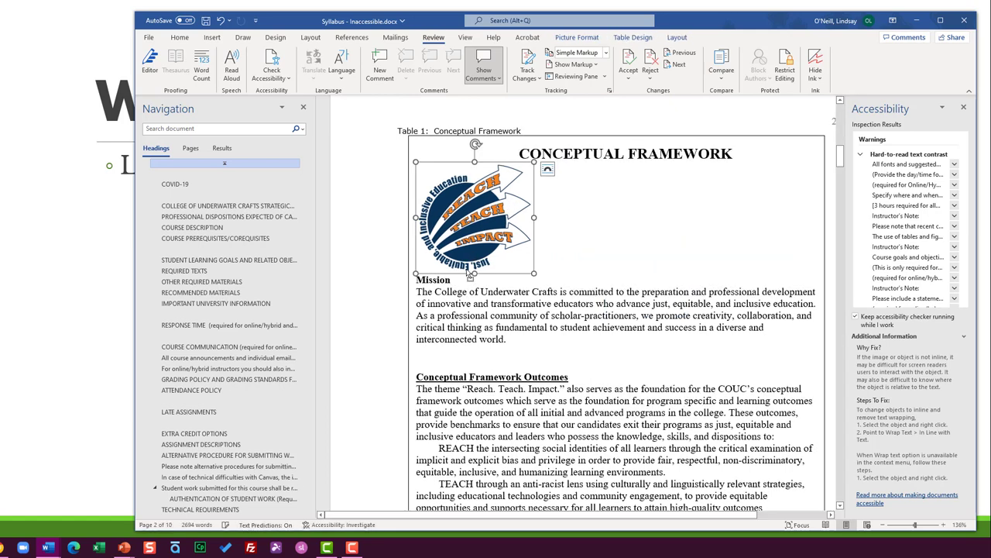
{"action": "left_click", "coordinate": [607, 219]}
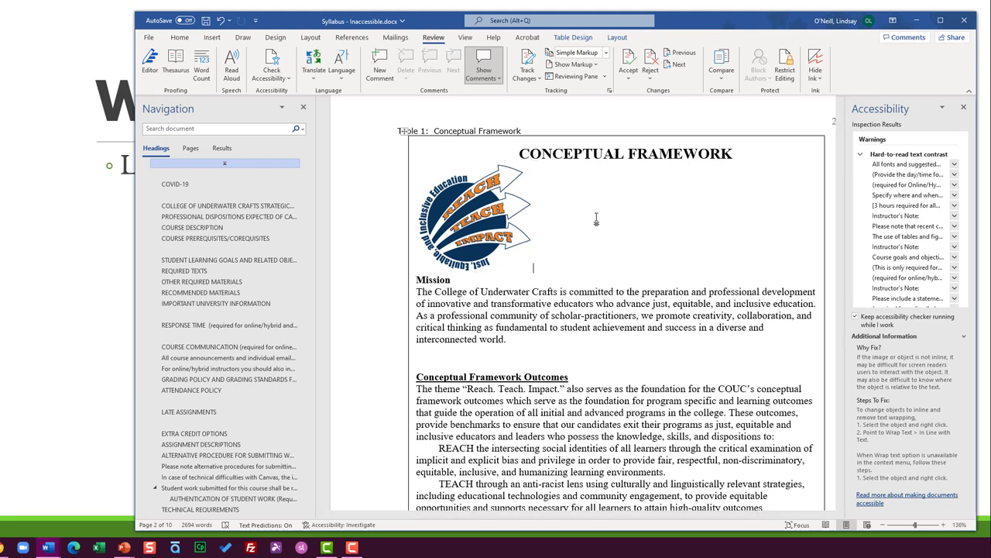
{"action": "left_click", "coordinate": [451, 223]}
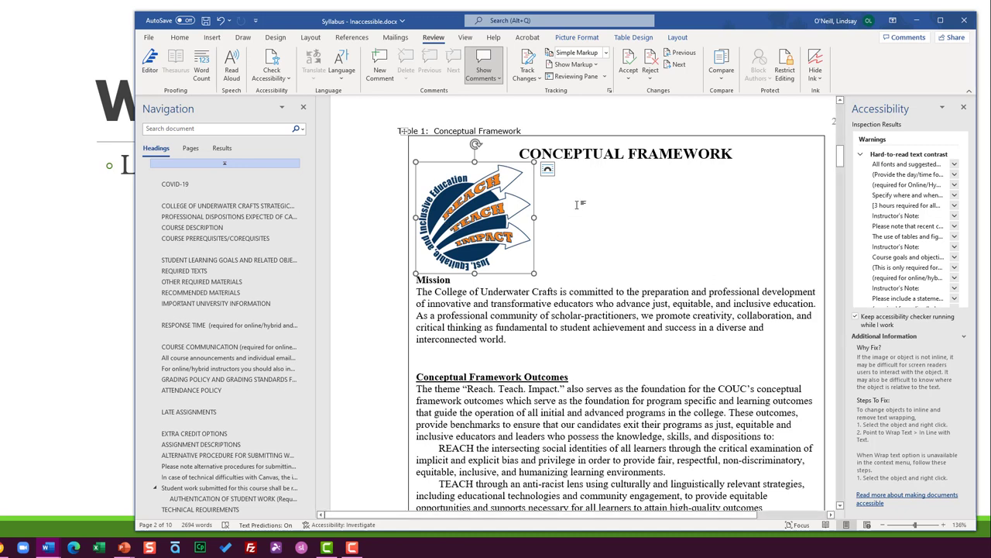
{"action": "left_click", "coordinate": [546, 169]}
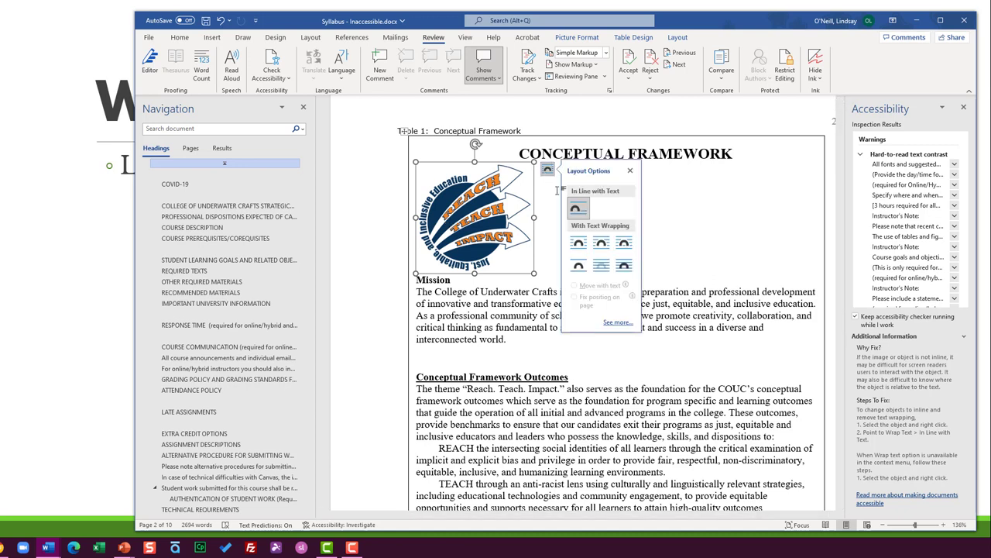
{"action": "left_click", "coordinate": [577, 204]}
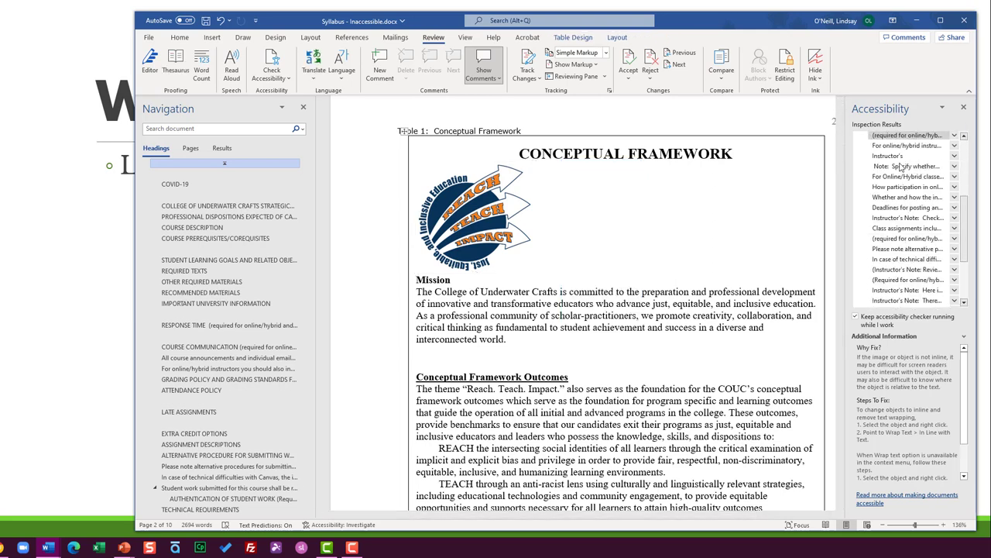
Step: Step through the hard-to-read text contrast warnings, from the day/time note to the plus/minus grading note
{"action": "left_click", "coordinate": [902, 164]}
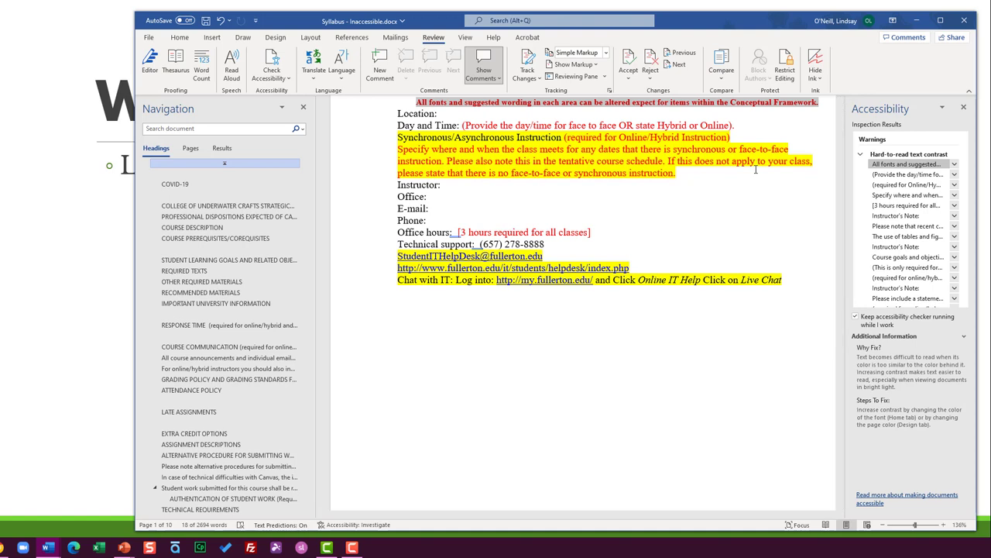
{"action": "left_click", "coordinate": [904, 175]}
{"action": "left_click", "coordinate": [903, 185]}
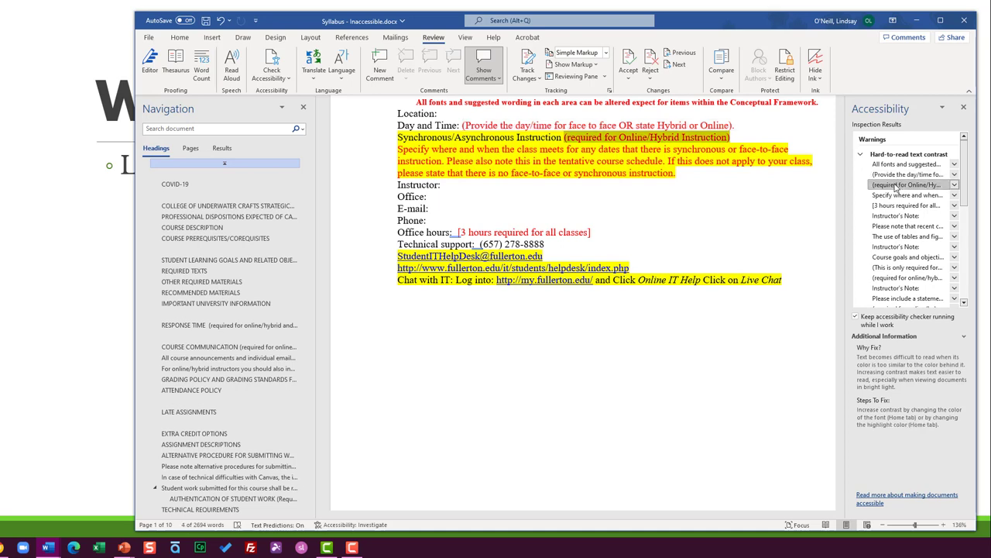
{"action": "left_click", "coordinate": [898, 195]}
{"action": "left_click", "coordinate": [902, 205]}
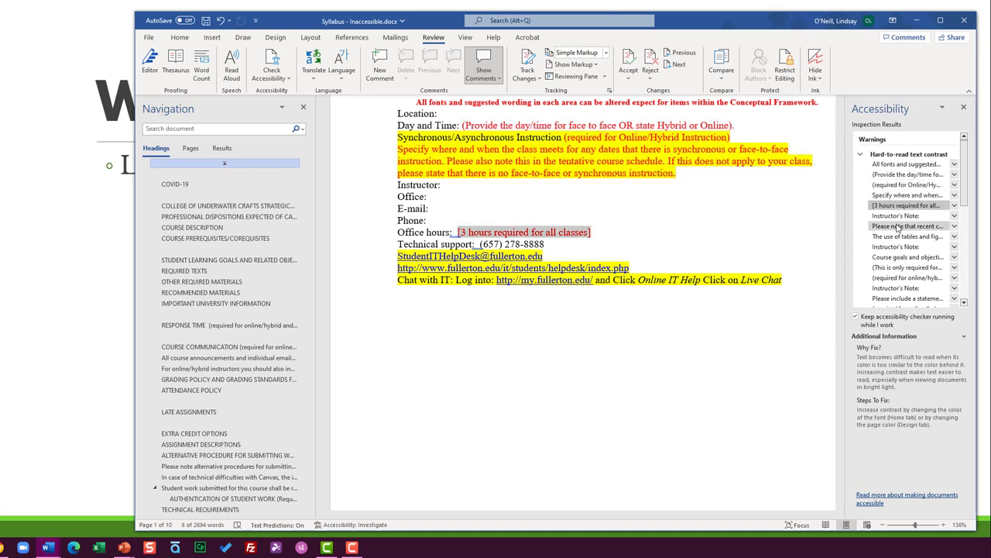
{"action": "left_click", "coordinate": [899, 226]}
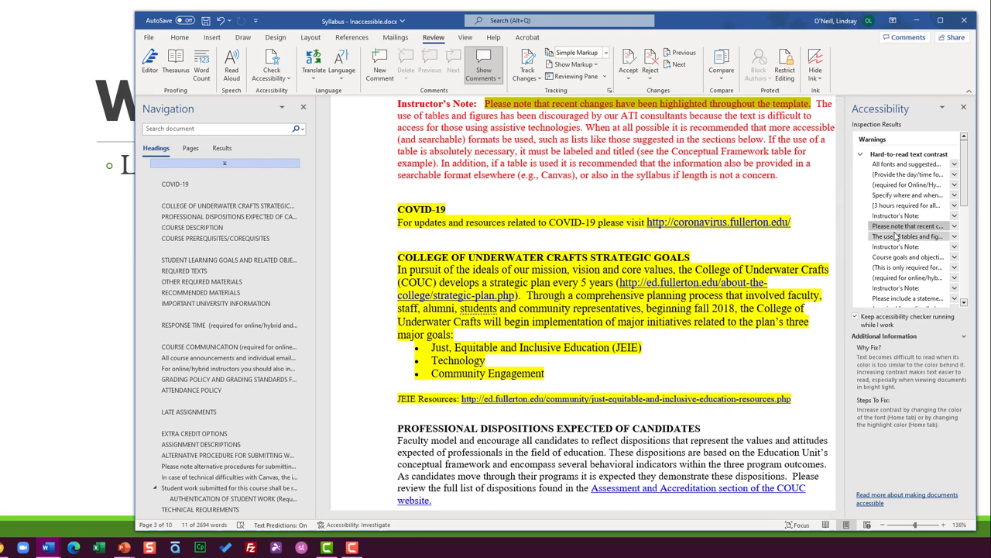
{"action": "left_click", "coordinate": [898, 236]}
{"action": "left_click", "coordinate": [901, 247]}
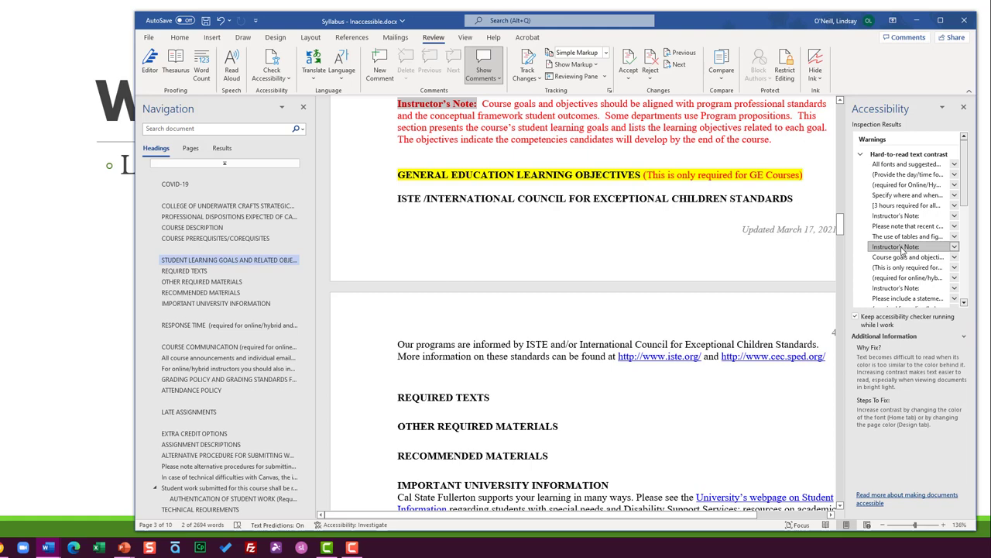
{"action": "scroll", "coordinate": [900, 248], "scroll_direction": "down", "scroll_amount": 3}
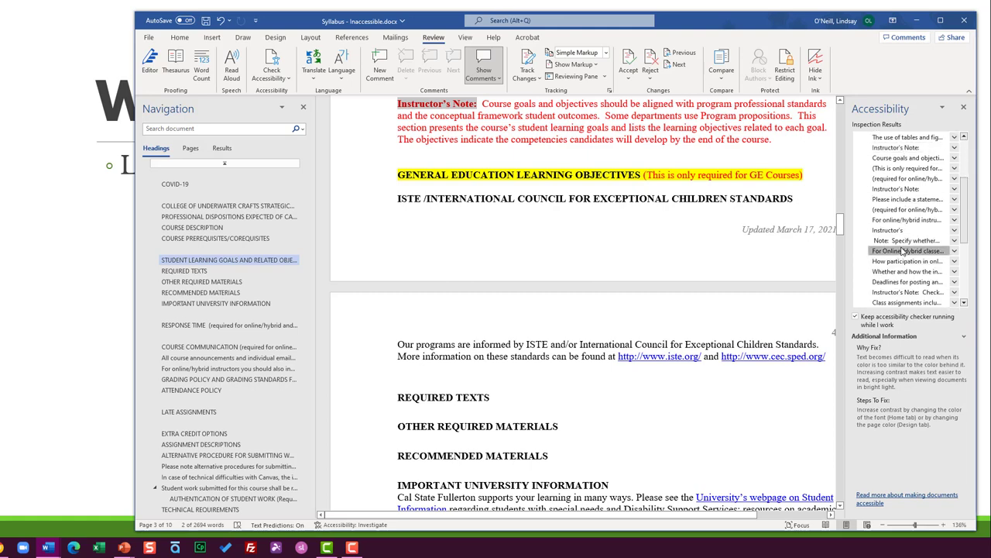
{"action": "left_click", "coordinate": [900, 242]}
{"action": "left_click", "coordinate": [901, 242]}
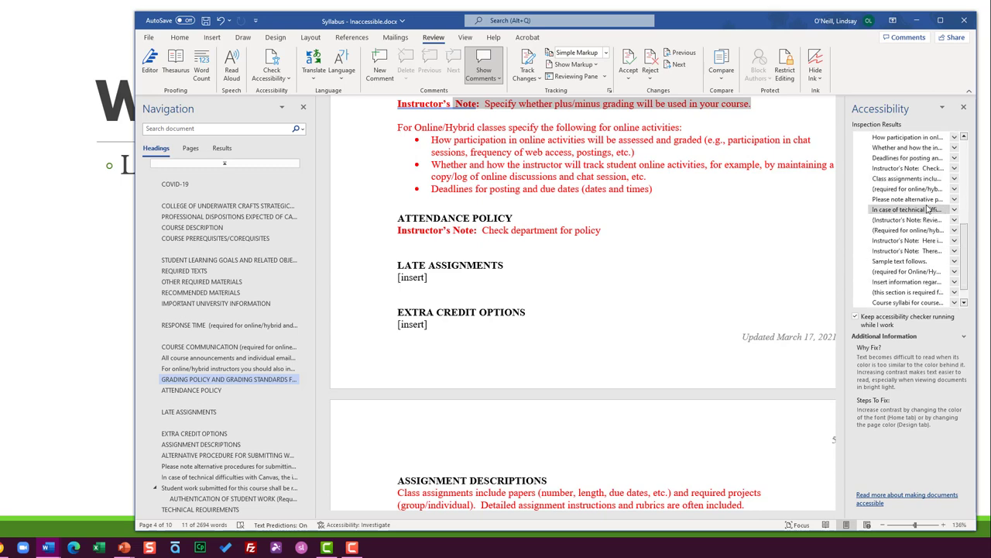
{"action": "scroll", "coordinate": [927, 207], "scroll_direction": "up", "scroll_amount": 3}
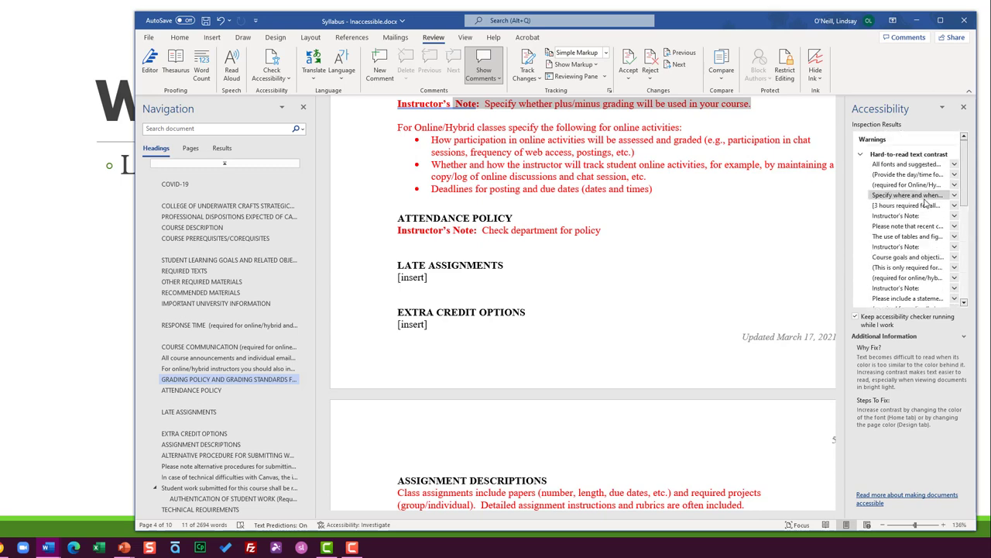
Step: Jump to the Strategic Goals, Student Learning Goals and Response Time sections
{"action": "left_click", "coordinate": [216, 196]}
{"action": "left_click", "coordinate": [215, 196]}
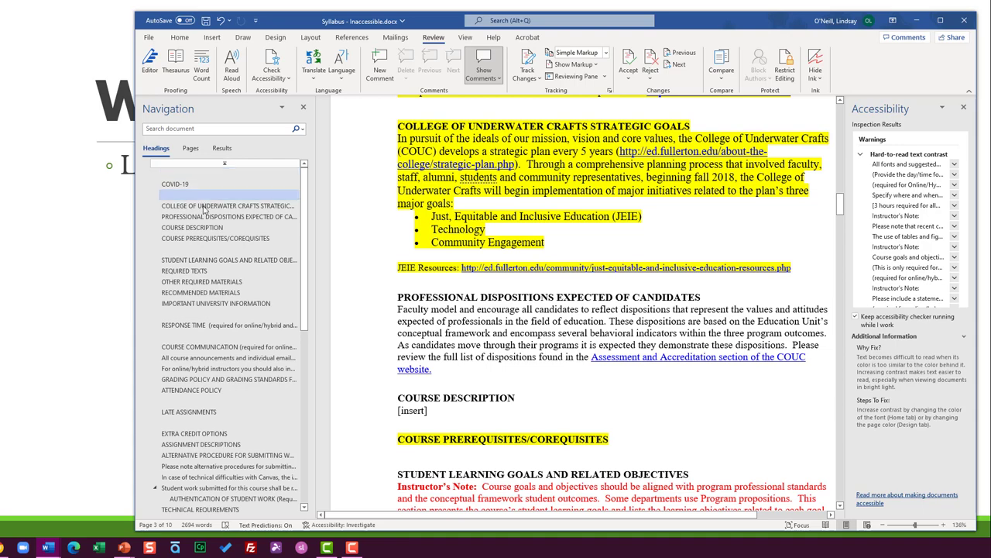
{"action": "left_click", "coordinate": [199, 248]}
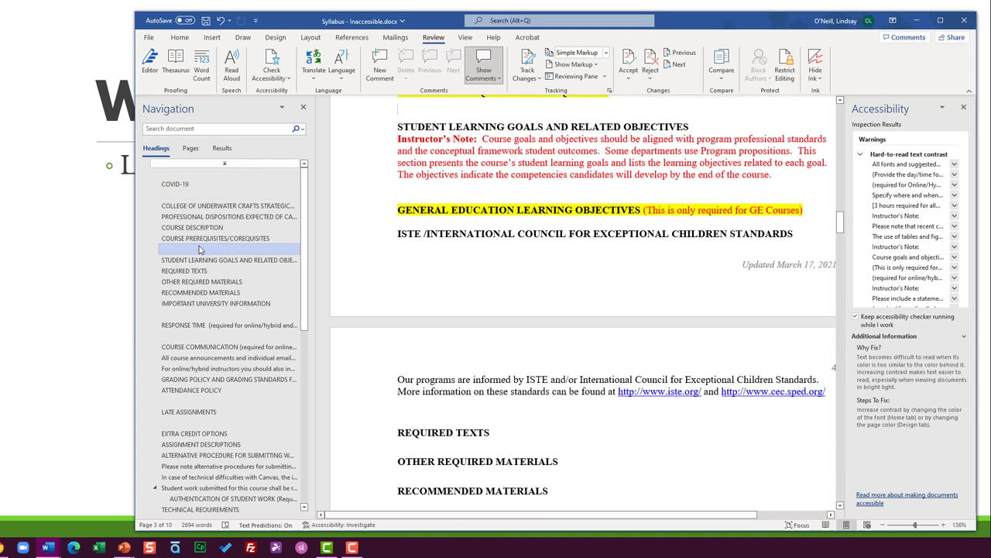
{"action": "left_click", "coordinate": [193, 315]}
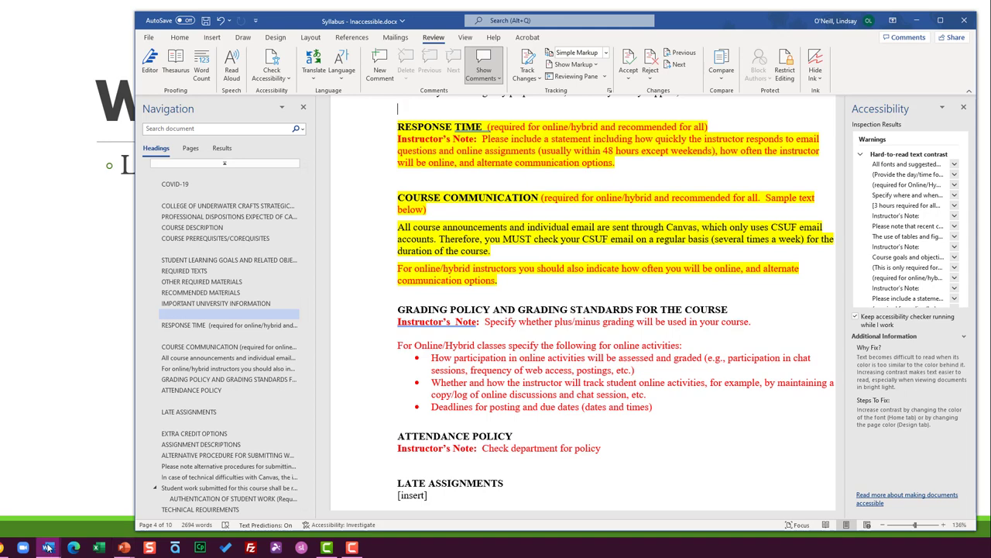
Step: Bring Syllabus - Accessible.docx to the front and show its heading outline
{"action": "mouse_move", "coordinate": [48, 547]}
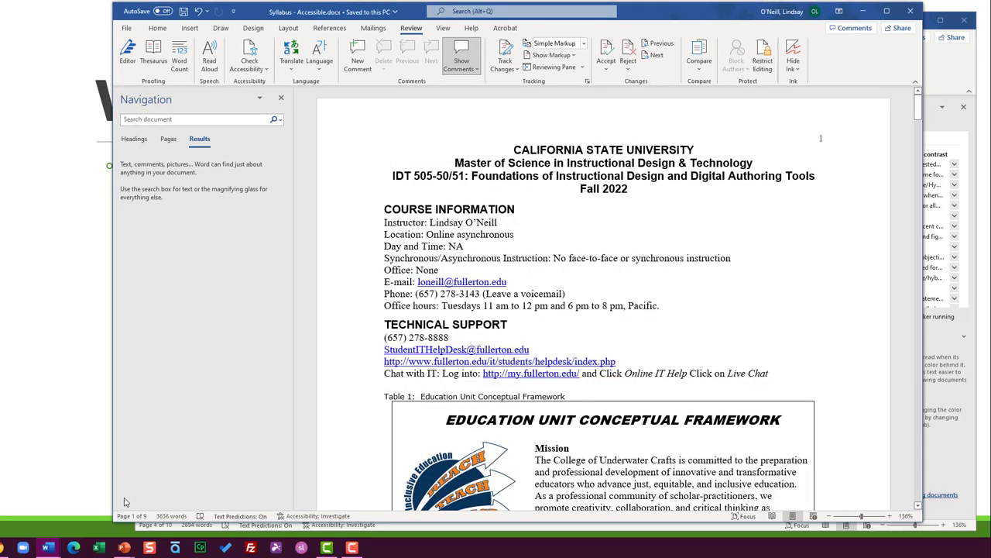
{"action": "left_click", "coordinate": [124, 503]}
{"action": "left_click", "coordinate": [134, 139]}
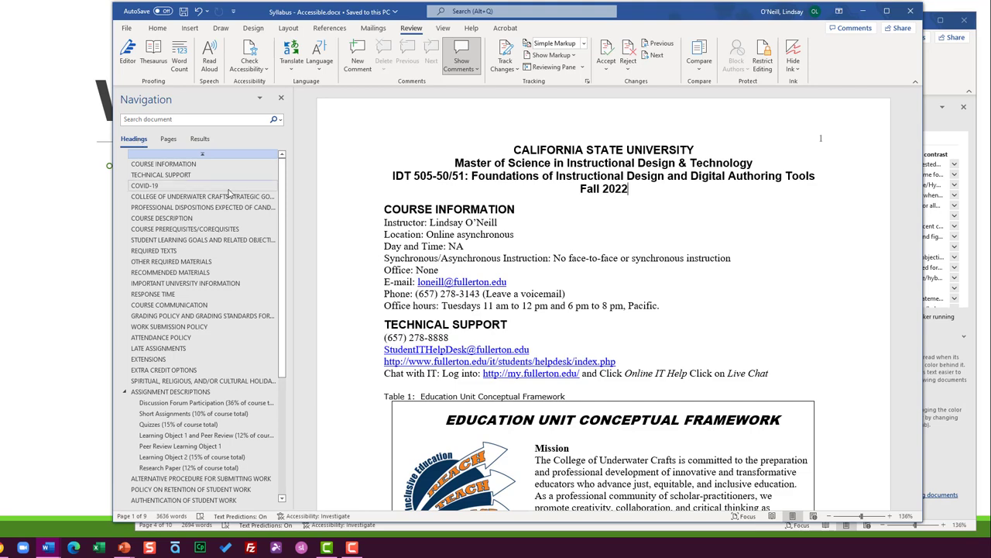
{"action": "scroll", "coordinate": [229, 192], "scroll_direction": "down", "scroll_amount": 5}
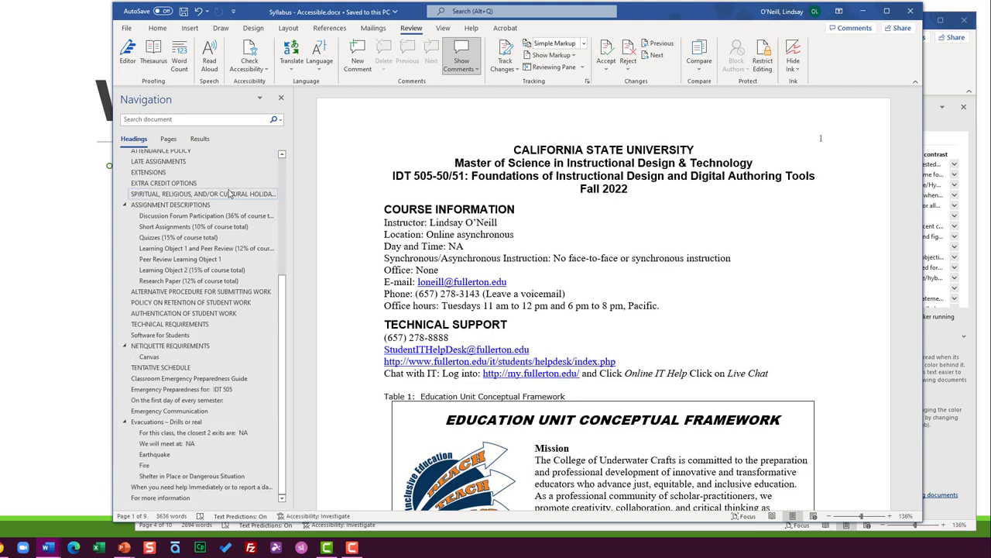
{"action": "scroll", "coordinate": [229, 194], "scroll_direction": "up", "scroll_amount": 5}
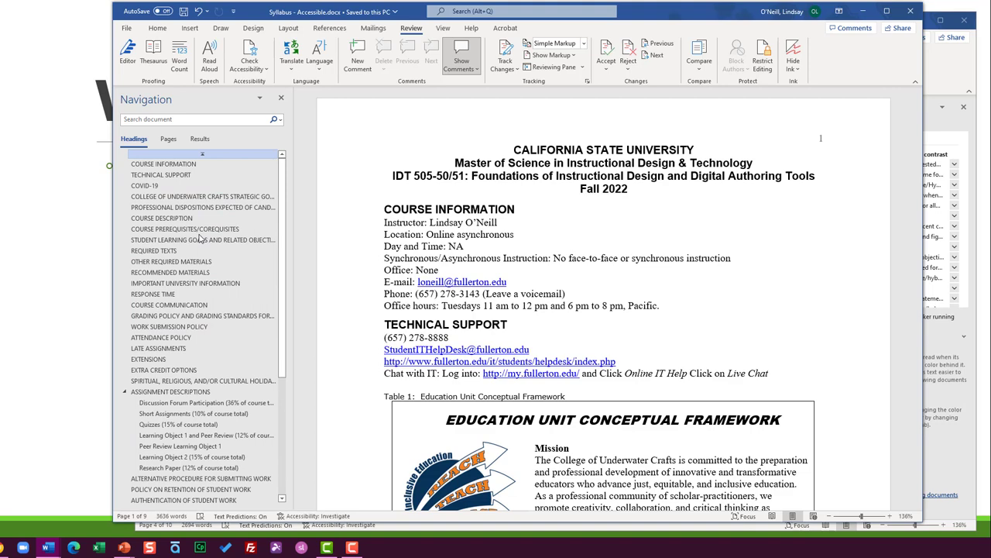
Step: Jump through Required Texts, Recommended Materials, Discussion Forum, Short Assignments, Quizzes and Learning Object 1
{"action": "left_click", "coordinate": [200, 251]}
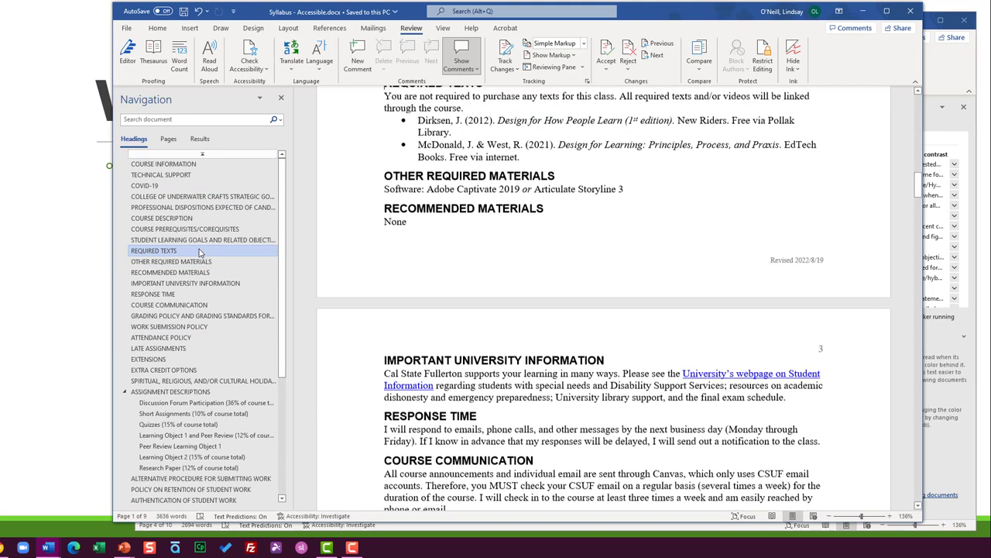
{"action": "left_click", "coordinate": [203, 272]}
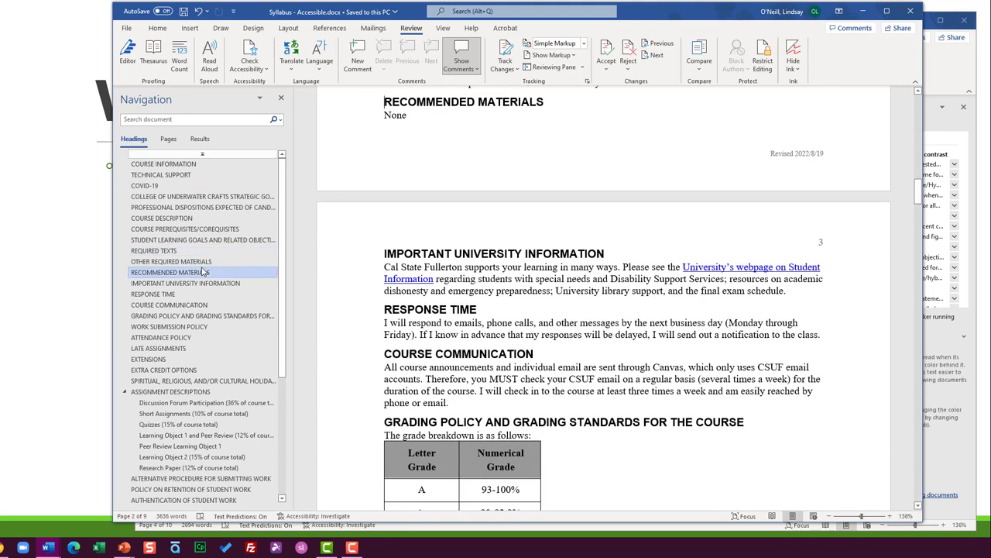
{"action": "scroll", "coordinate": [203, 271], "scroll_direction": "down", "scroll_amount": 2}
{"action": "left_click", "coordinate": [208, 328]}
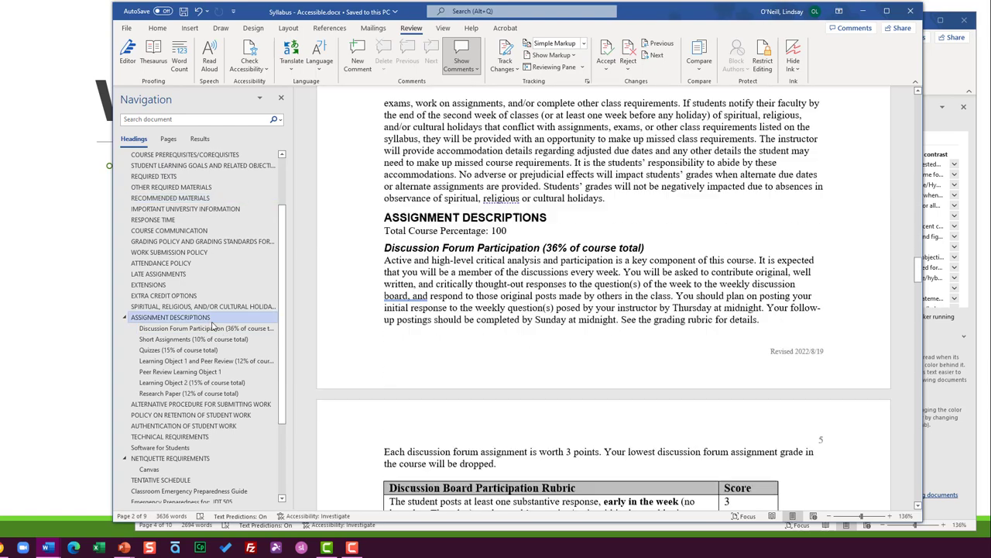
{"action": "left_click", "coordinate": [209, 339]}
{"action": "left_click", "coordinate": [207, 350]}
{"action": "left_click", "coordinate": [205, 361]}
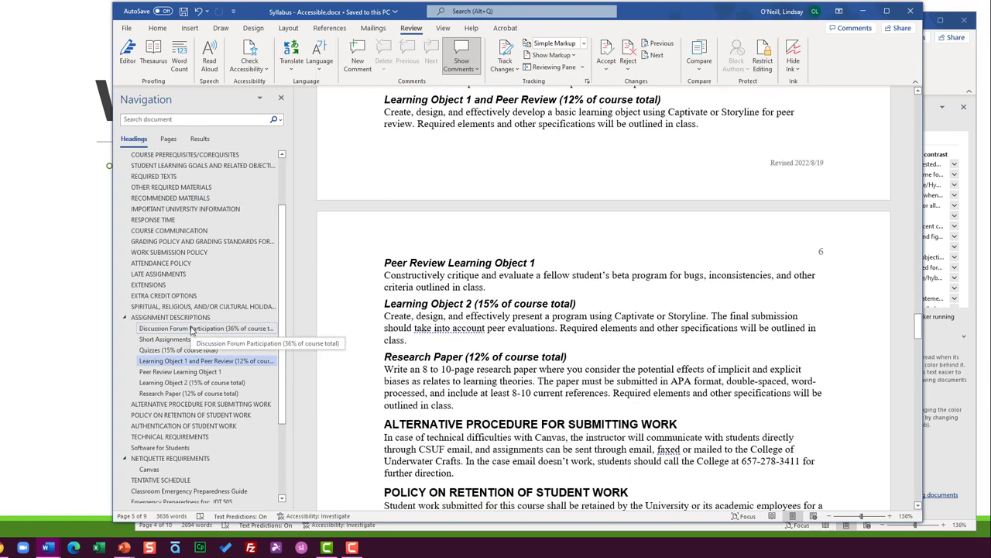
Step: Jump to the Earthquake section, return to COURSE INFORMATION, and place the cursor in the title
{"action": "scroll", "coordinate": [188, 322], "scroll_direction": "down", "scroll_amount": 3}
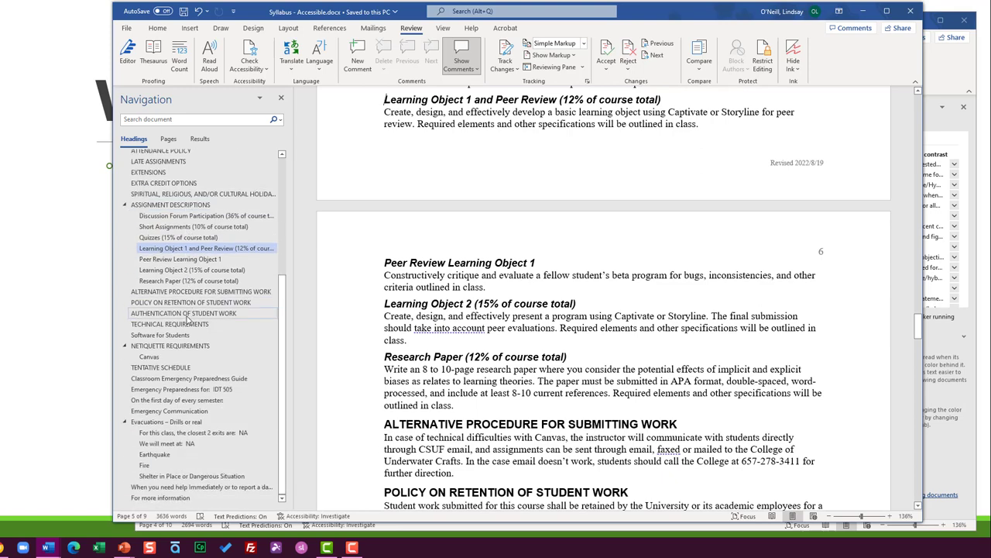
{"action": "left_click", "coordinate": [178, 454]}
{"action": "scroll", "coordinate": [542, 310], "scroll_direction": "down", "scroll_amount": 5}
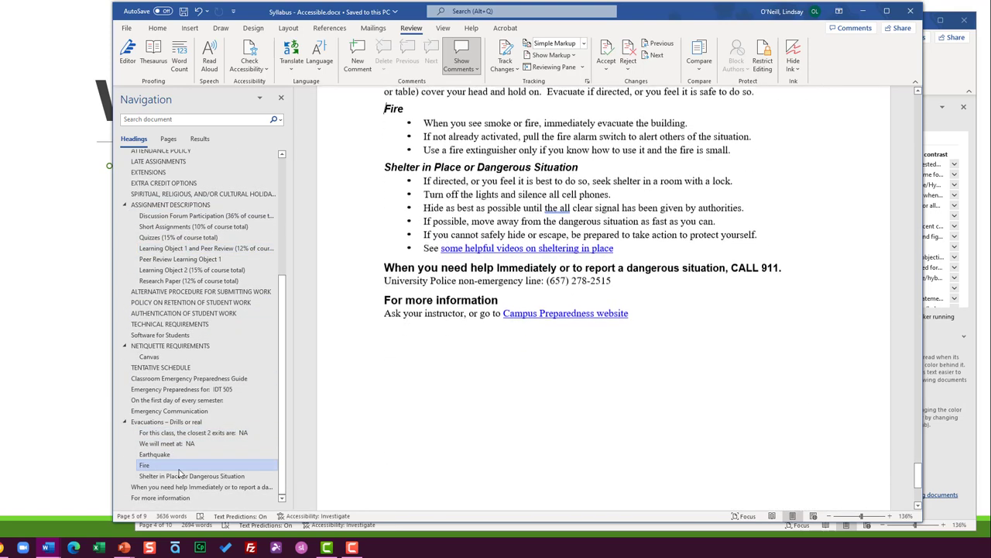
{"action": "scroll", "coordinate": [170, 310], "scroll_direction": "up", "scroll_amount": 5}
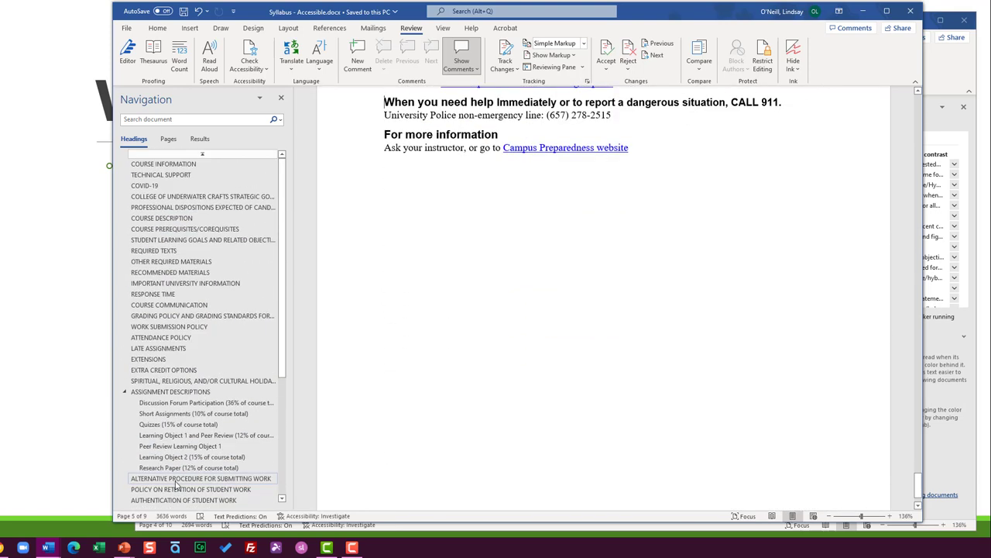
{"action": "left_click", "coordinate": [187, 165]}
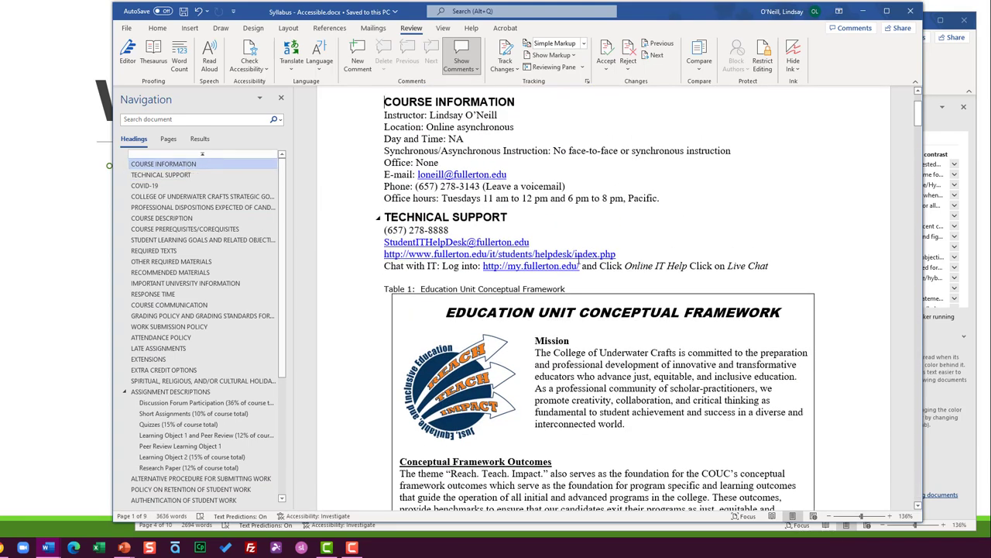
{"action": "scroll", "coordinate": [589, 256], "scroll_direction": "up", "scroll_amount": 3}
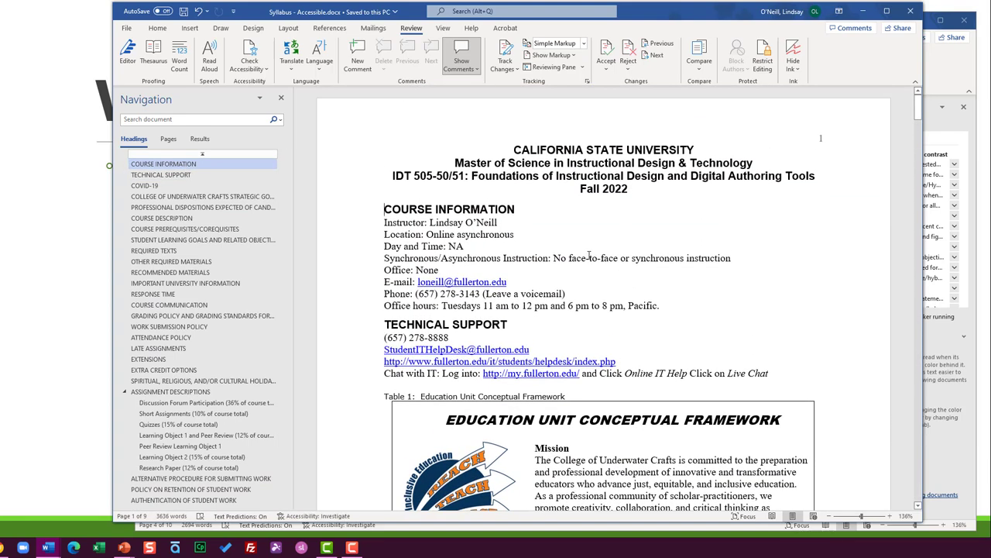
{"action": "left_click", "coordinate": [567, 148]}
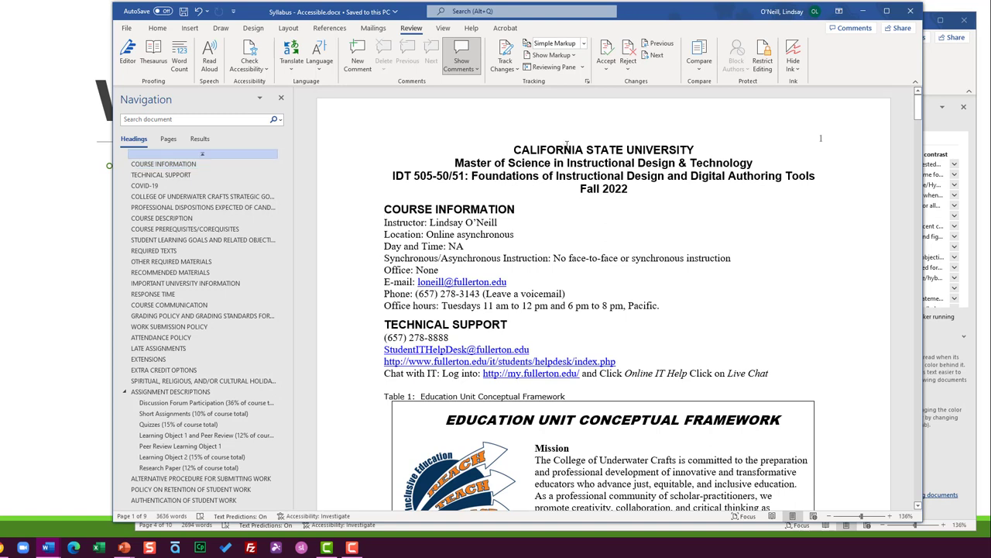
{"action": "left_click", "coordinate": [157, 28]}
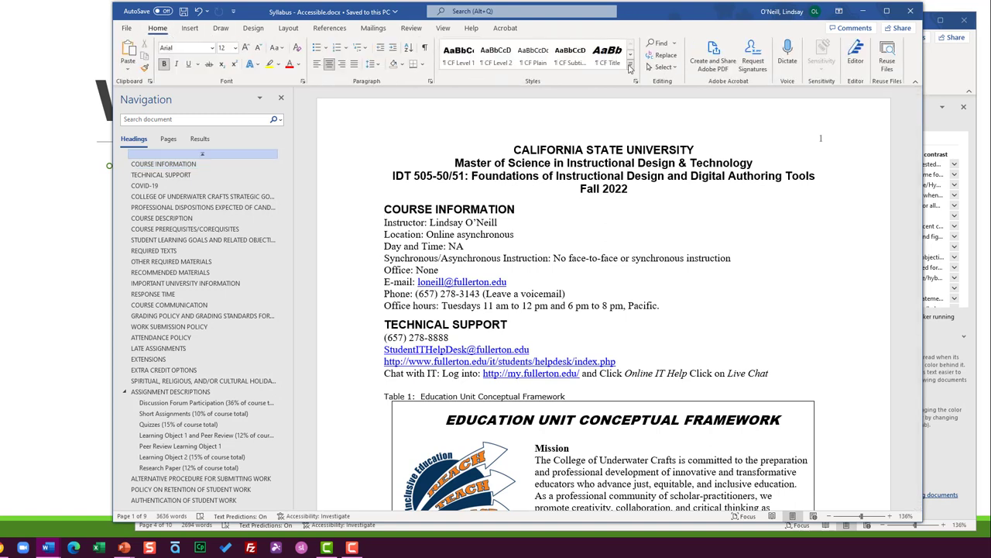
{"action": "left_click", "coordinate": [630, 69]}
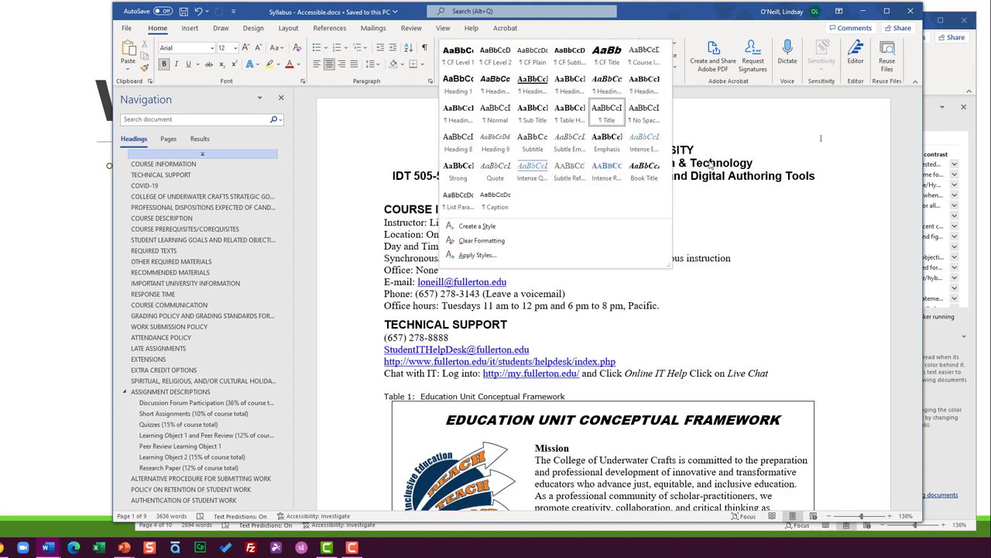
{"action": "key", "text": "Escape"}
{"action": "left_click", "coordinate": [631, 69]}
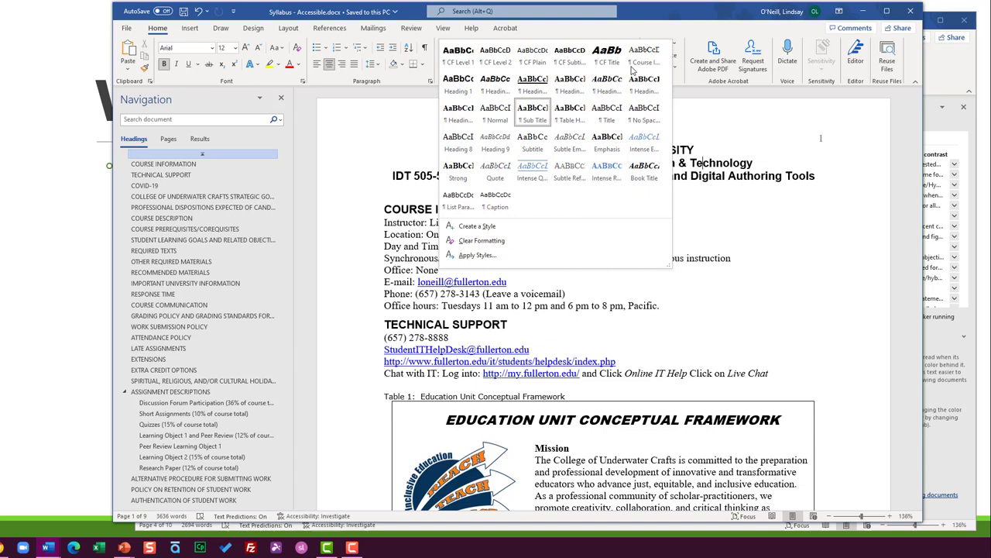
{"action": "key", "text": "Escape"}
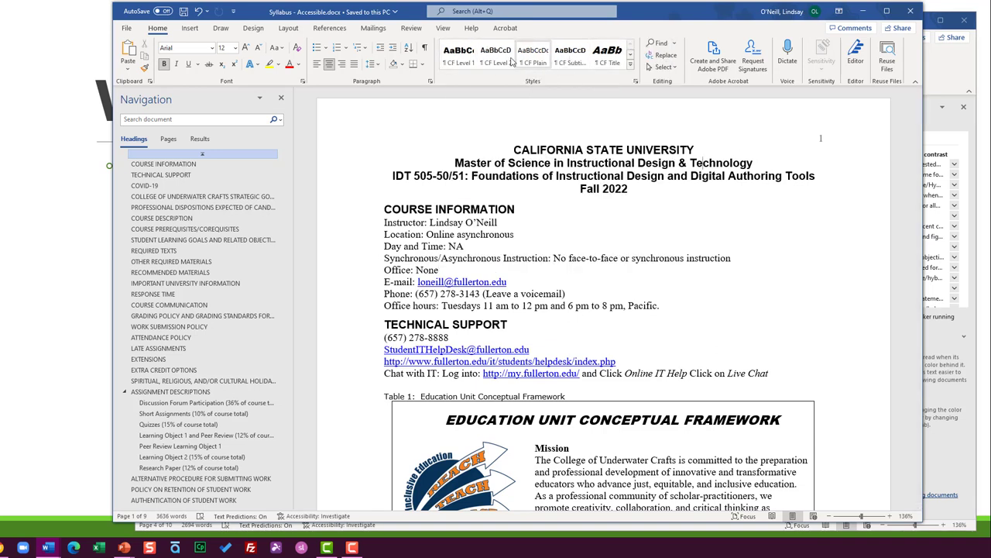
{"action": "left_click", "coordinate": [464, 60]}
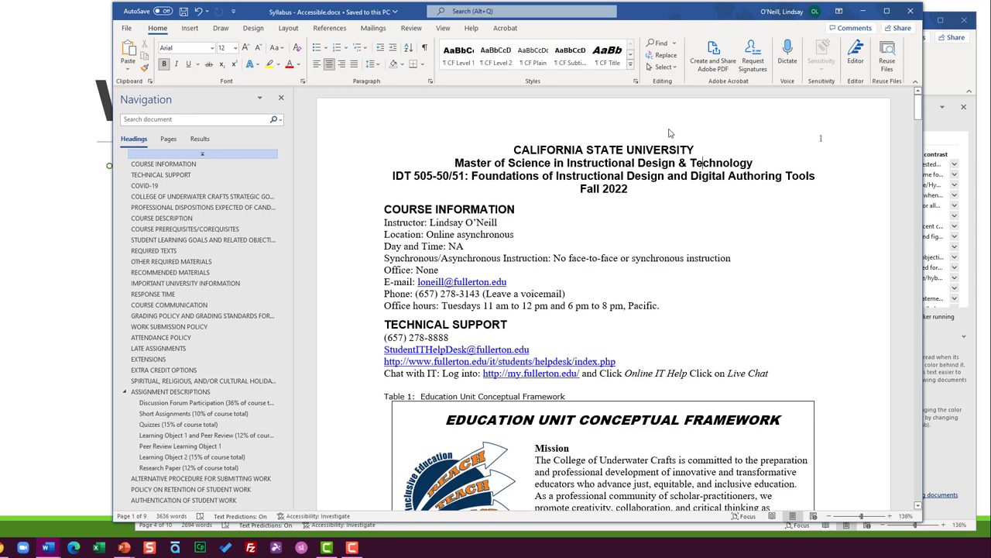
{"action": "left_click", "coordinate": [631, 68]}
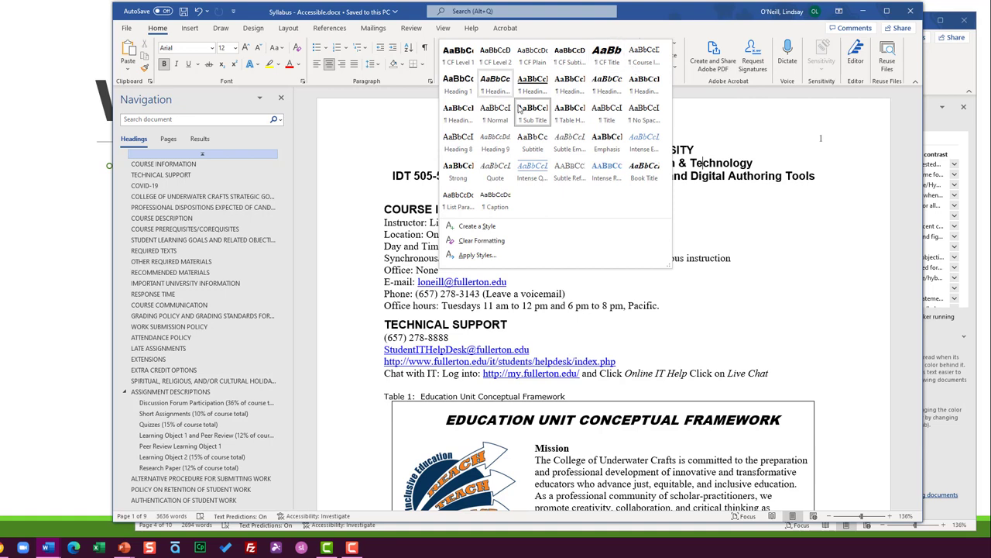
{"action": "left_click", "coordinate": [774, 200]}
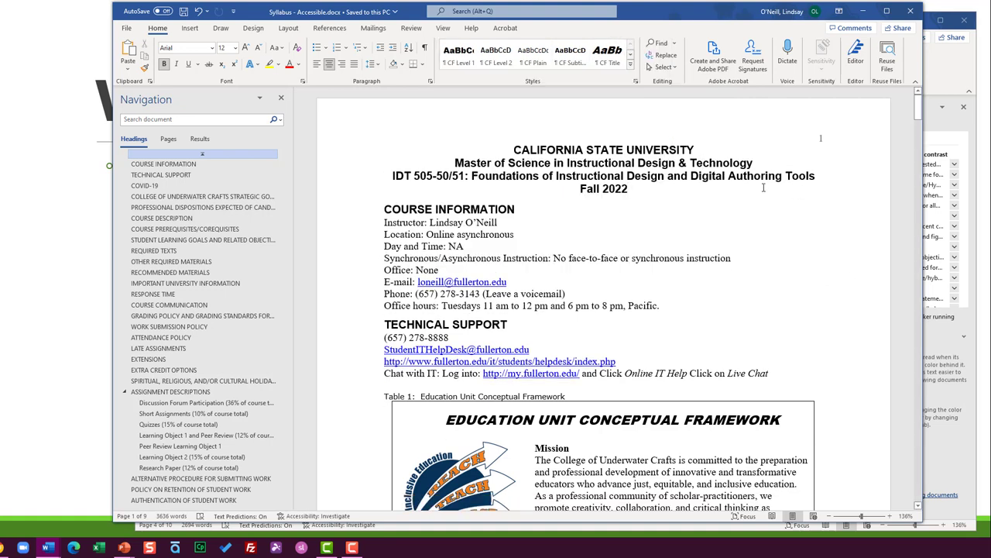
Step: Run Check Accessibility on the accessible syllabus and open the first table reading-order warning
{"action": "left_click", "coordinate": [443, 27]}
{"action": "left_click", "coordinate": [411, 28]}
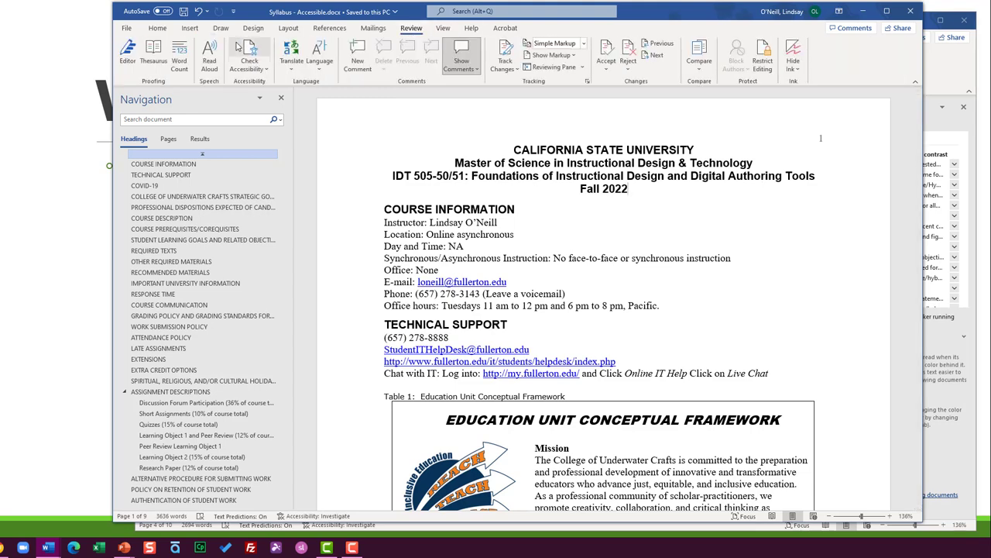
{"action": "left_click", "coordinate": [250, 51]}
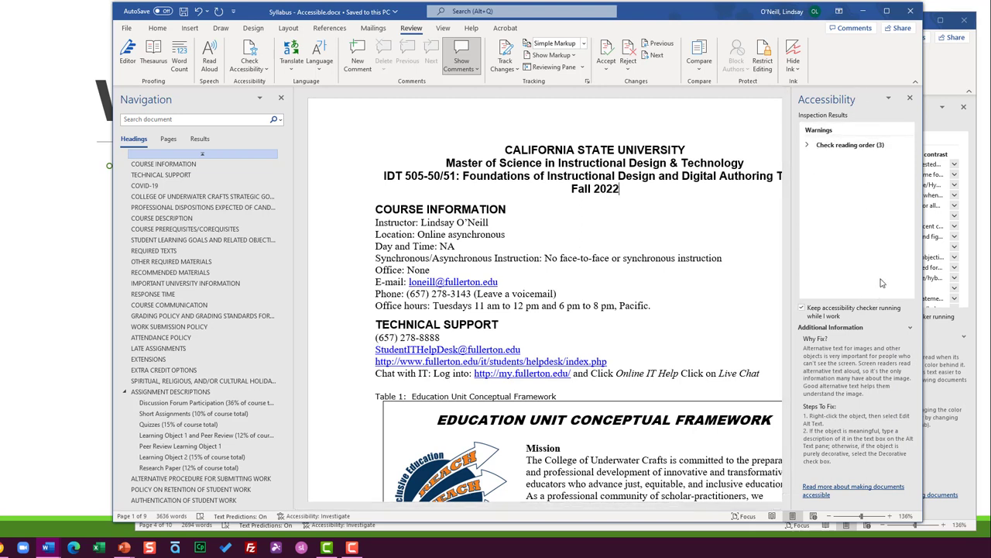
{"action": "left_click", "coordinate": [809, 145]}
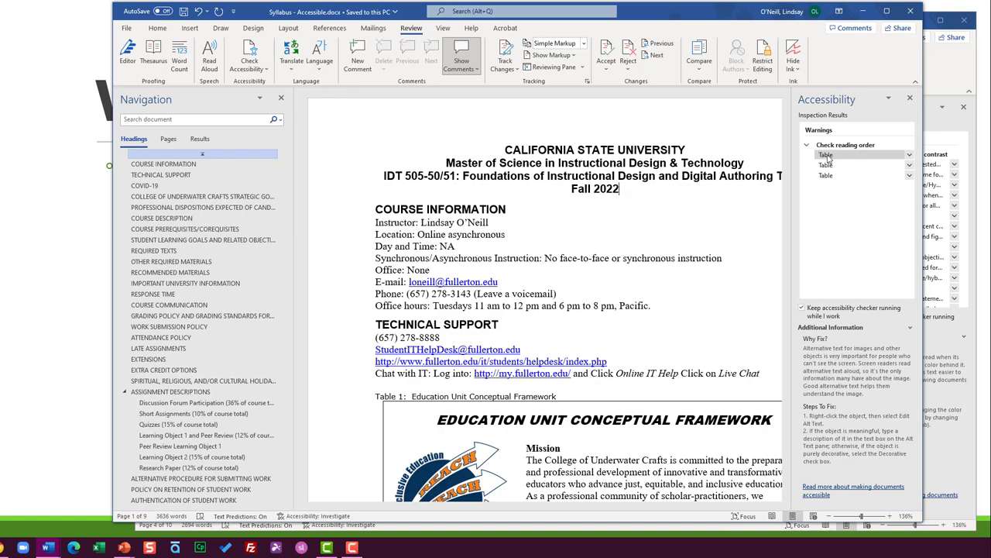
{"action": "left_click", "coordinate": [825, 154]}
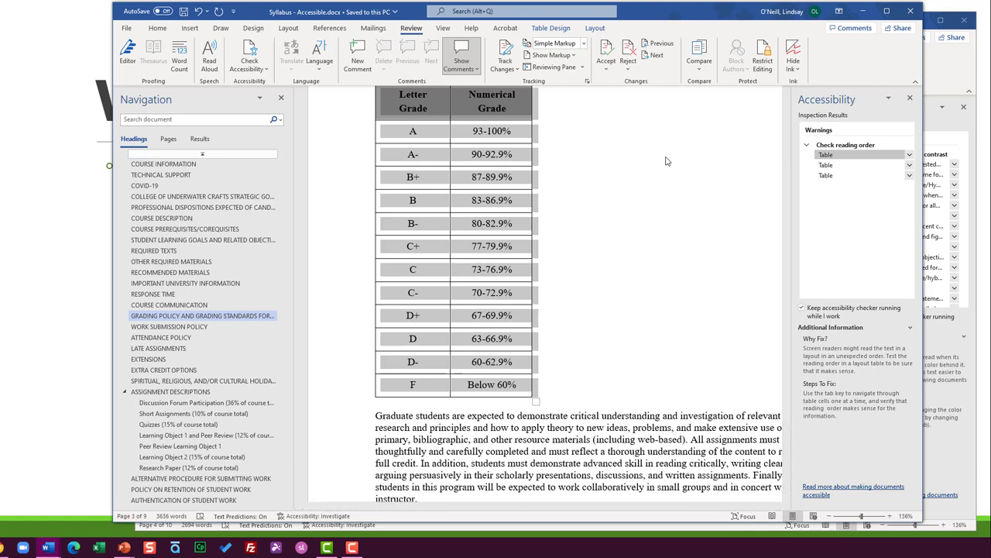
Step: In the inaccessible syllabus, jump to the Week 1 section and select the Week 1 and Week 2 content
{"action": "left_click", "coordinate": [960, 67]}
{"action": "scroll", "coordinate": [209, 387], "scroll_direction": "down", "scroll_amount": 7}
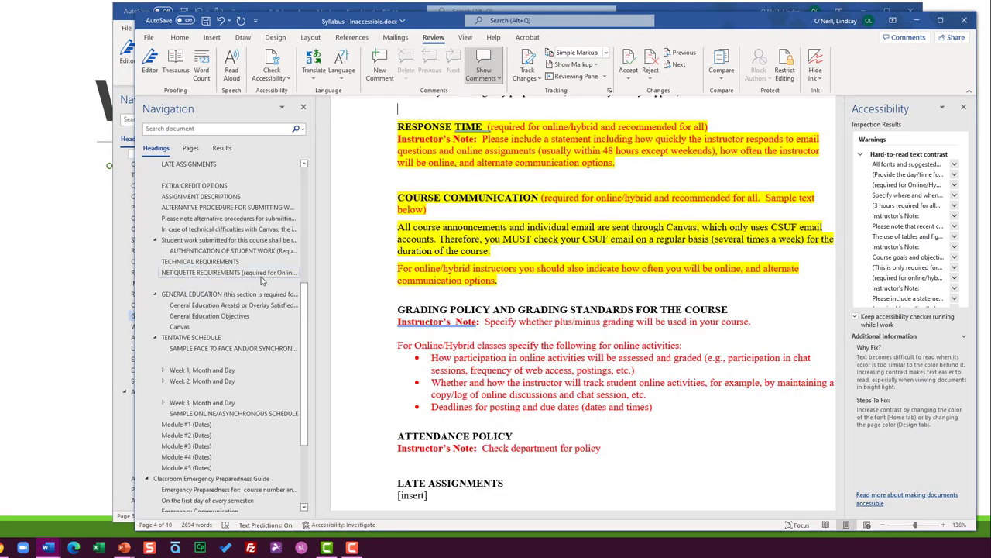
{"action": "left_click", "coordinate": [202, 371]}
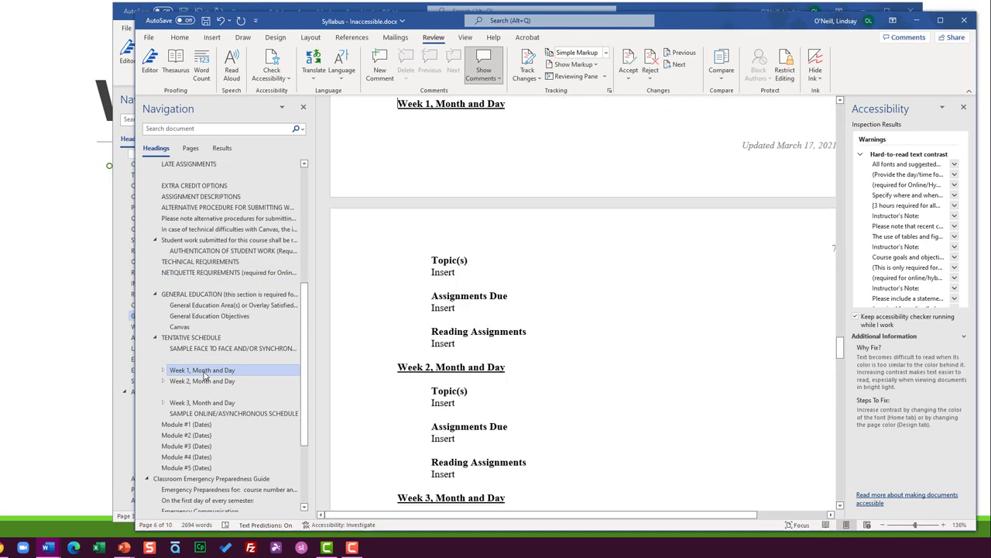
{"action": "left_click_drag", "start_coordinate": [428, 255], "coordinate": [486, 344]}
{"action": "scroll", "coordinate": [486, 348], "scroll_direction": "down", "scroll_amount": 2}
{"action": "left_click", "coordinate": [486, 349]}
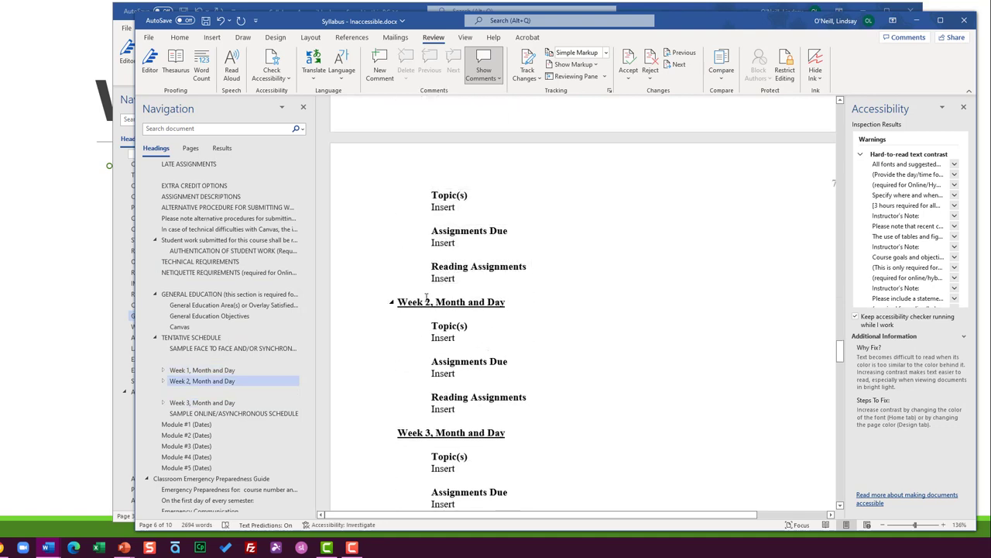
{"action": "left_click_drag", "start_coordinate": [398, 302], "coordinate": [395, 421]}
{"action": "left_click", "coordinate": [510, 423]}
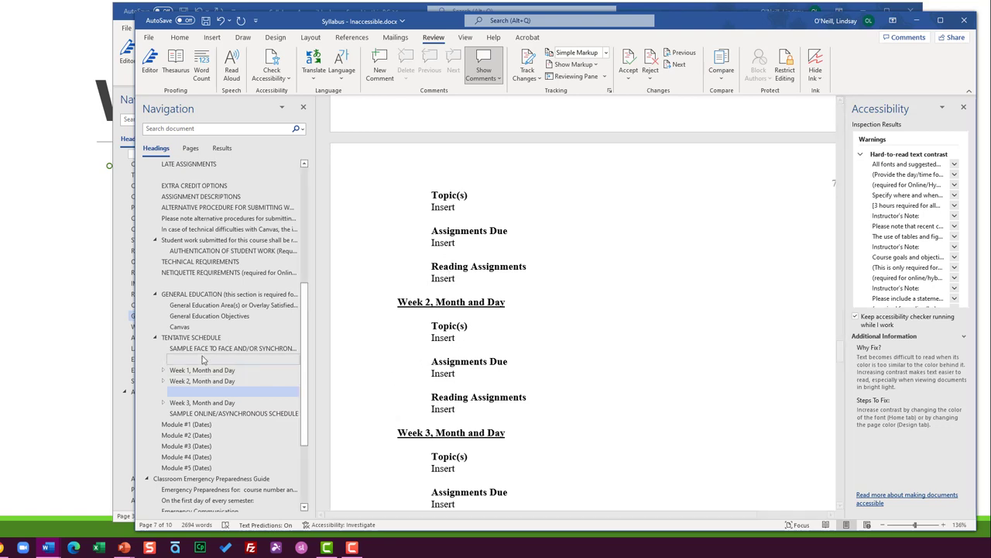
Step: Browse Week 1's Topic(s), Assignments Due and Reading Assignments headings, then minimize Syllabus - Inaccessible
{"action": "left_click", "coordinate": [163, 369]}
{"action": "left_click", "coordinate": [188, 380]}
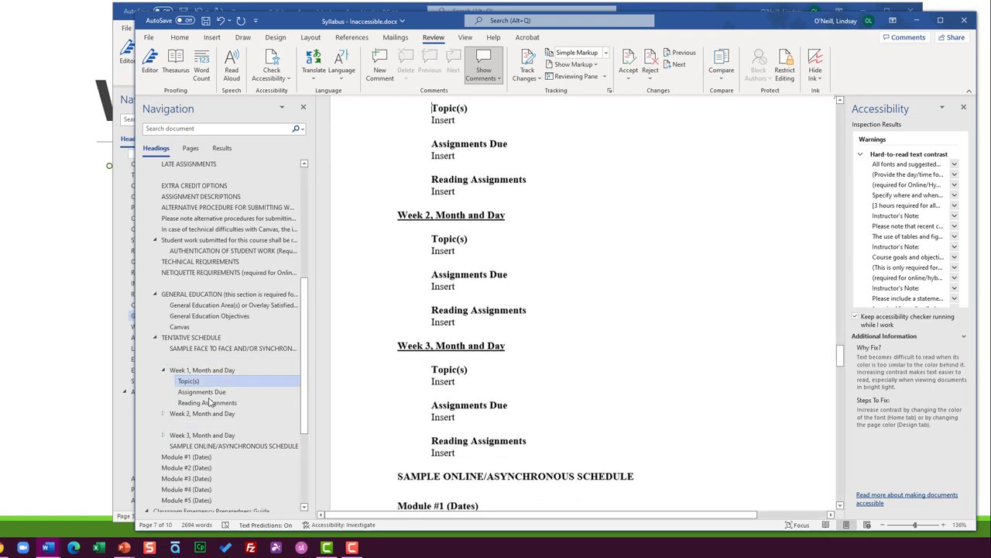
{"action": "left_click", "coordinate": [207, 402]}
{"action": "left_click", "coordinate": [203, 391]}
{"action": "left_click", "coordinate": [189, 380]}
{"action": "left_click", "coordinate": [203, 369]}
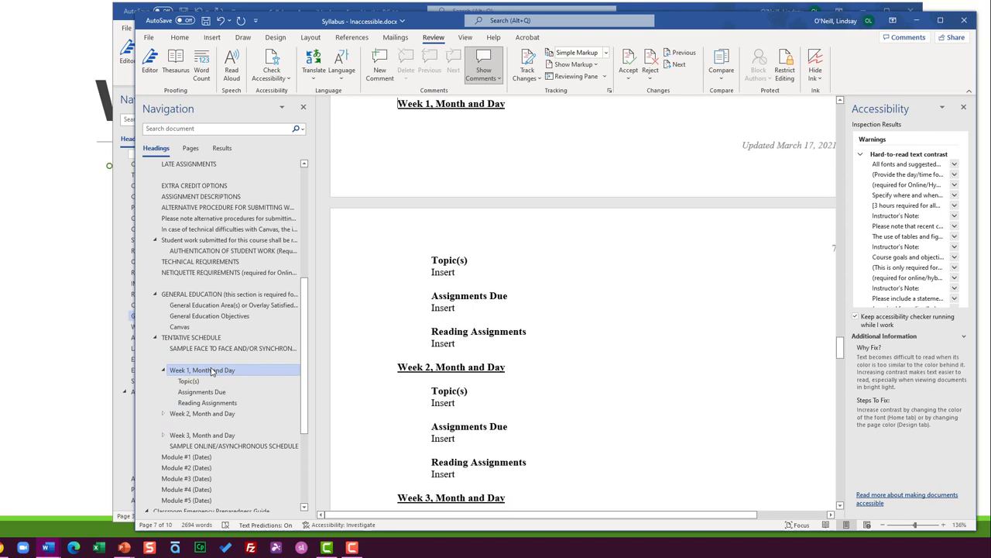
{"action": "left_click", "coordinate": [189, 380]}
{"action": "left_click", "coordinate": [202, 391]}
{"action": "left_click", "coordinate": [207, 402]}
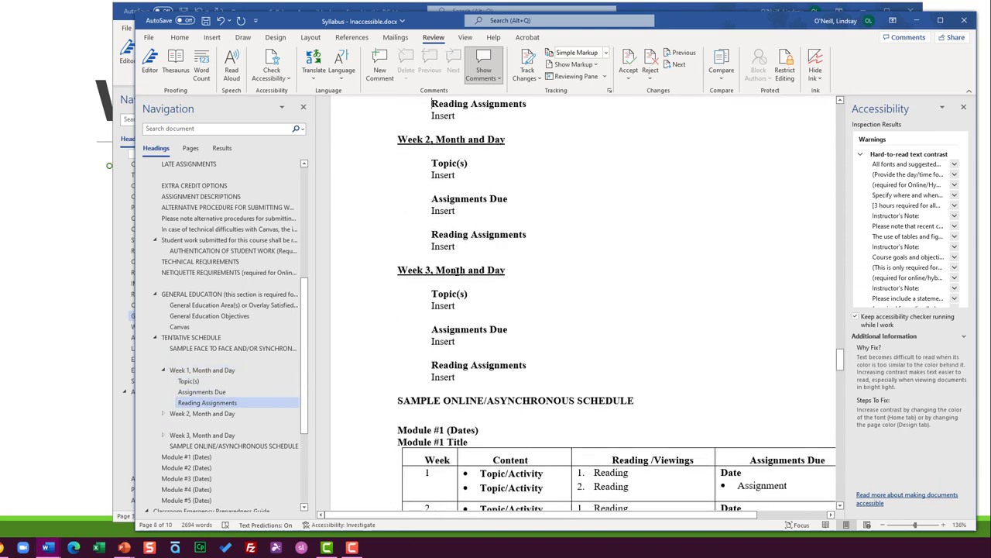
{"action": "left_click", "coordinate": [921, 23]}
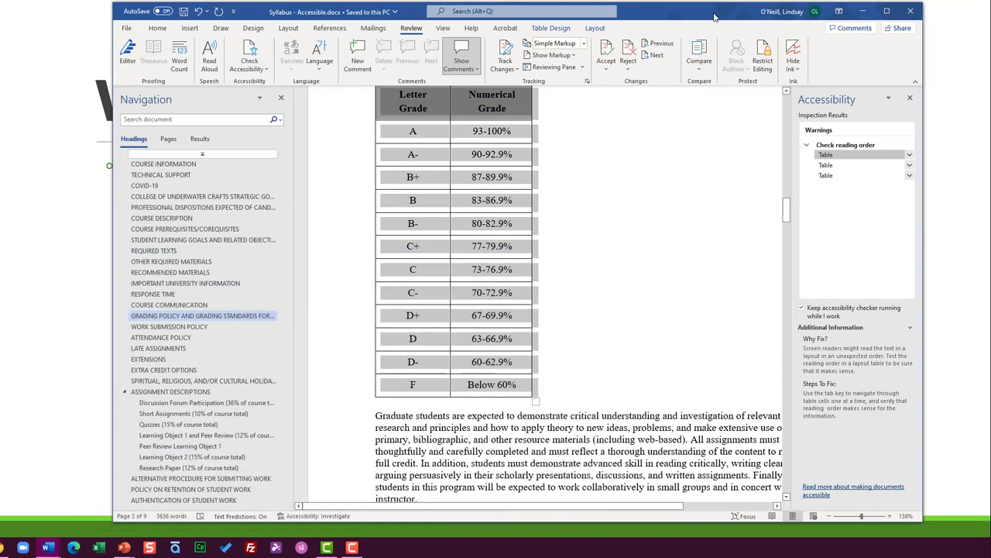
Step: Select the letter-grade table, then visit the second table and the Tentative Schedule table flagged for reading order
{"action": "left_click", "coordinate": [569, 240]}
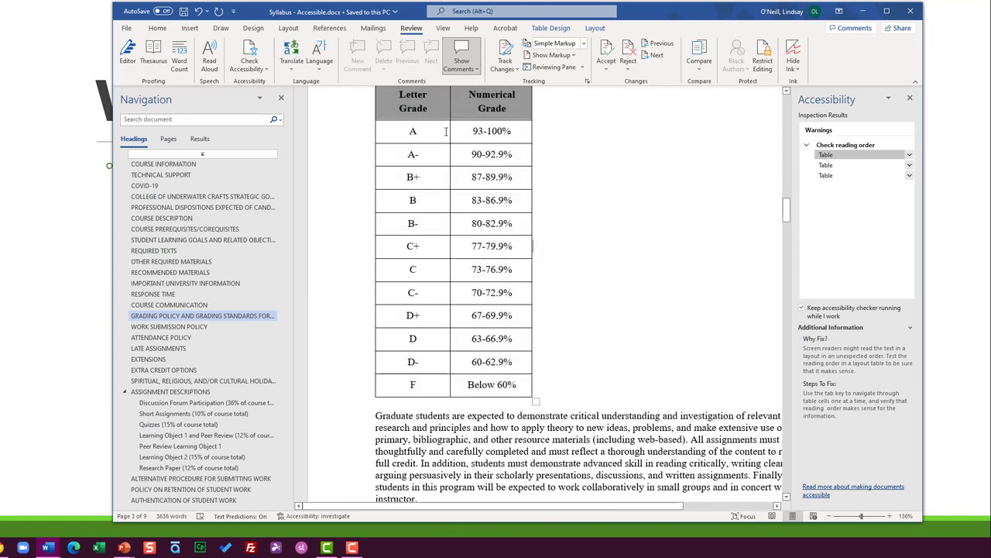
{"action": "mouse_move", "coordinate": [413, 93]}
{"action": "left_mouse_down"}
{"action": "mouse_move", "coordinate": [457, 147]}
{"action": "mouse_move", "coordinate": [534, 391]}
{"action": "left_mouse_up"}
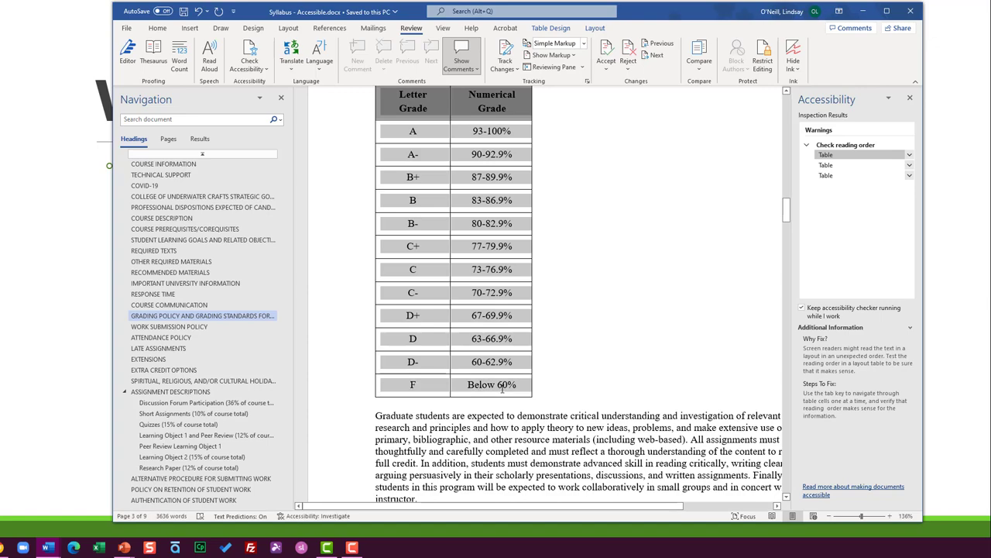
{"action": "left_click", "coordinate": [586, 281]}
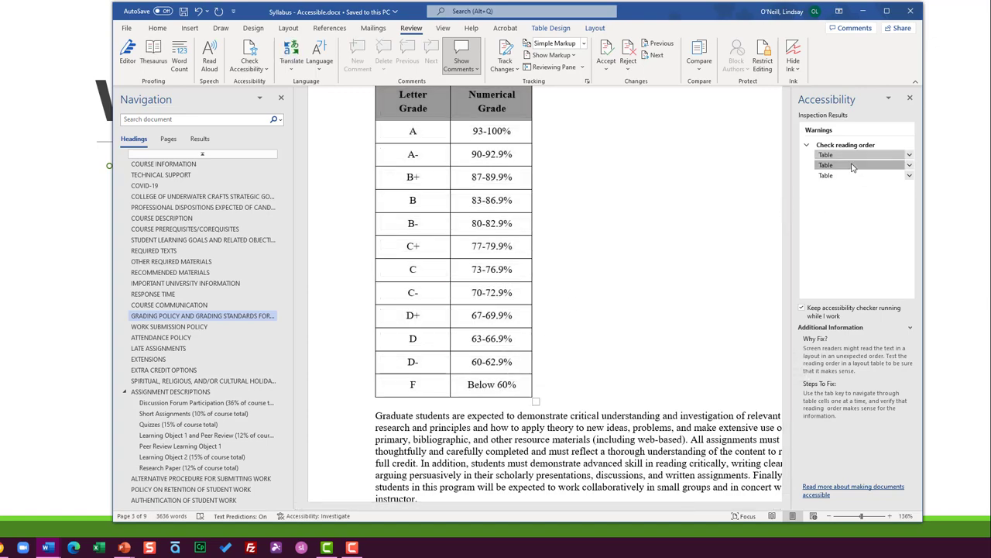
{"action": "left_click", "coordinate": [851, 165]}
{"action": "left_click", "coordinate": [845, 176]}
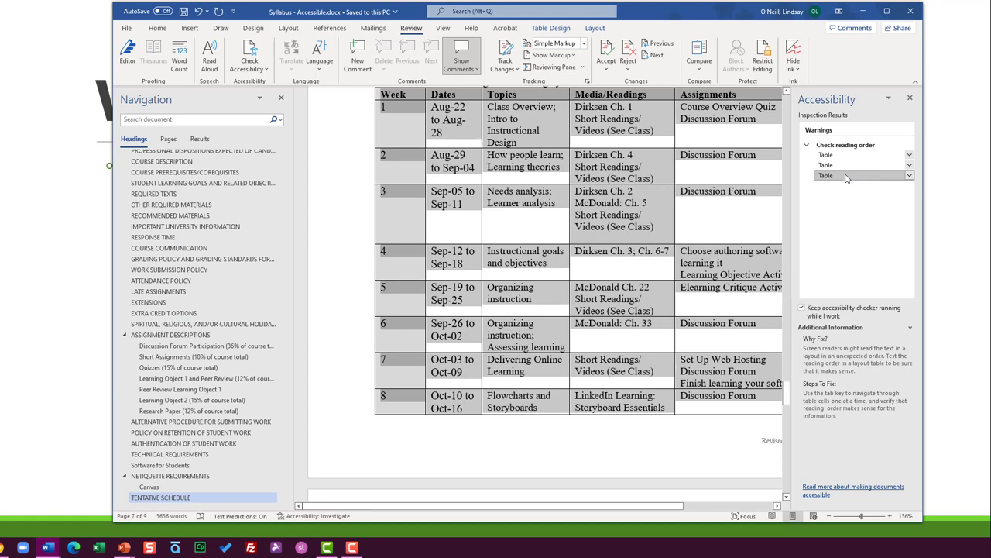
{"action": "left_click", "coordinate": [909, 176]}
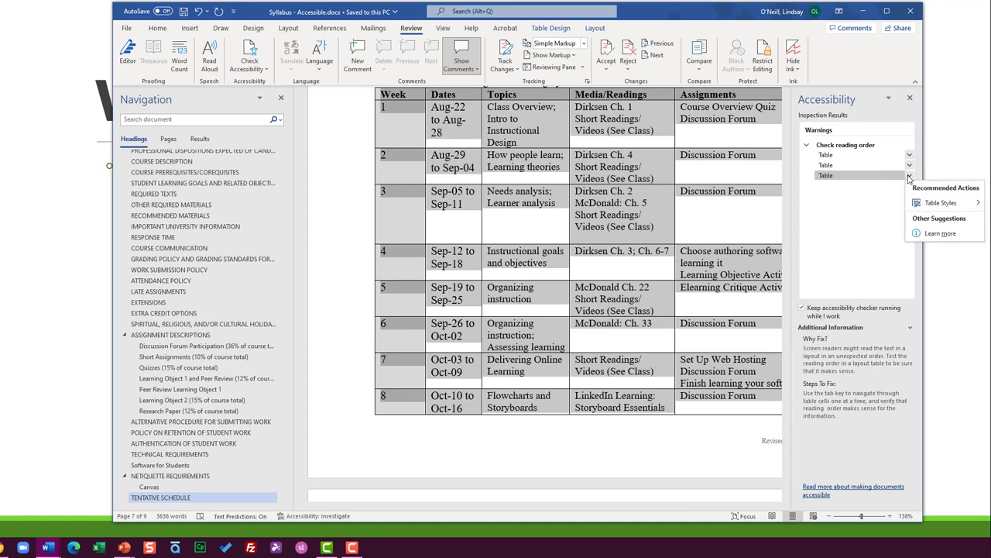
{"action": "mouse_move", "coordinate": [929, 206]}
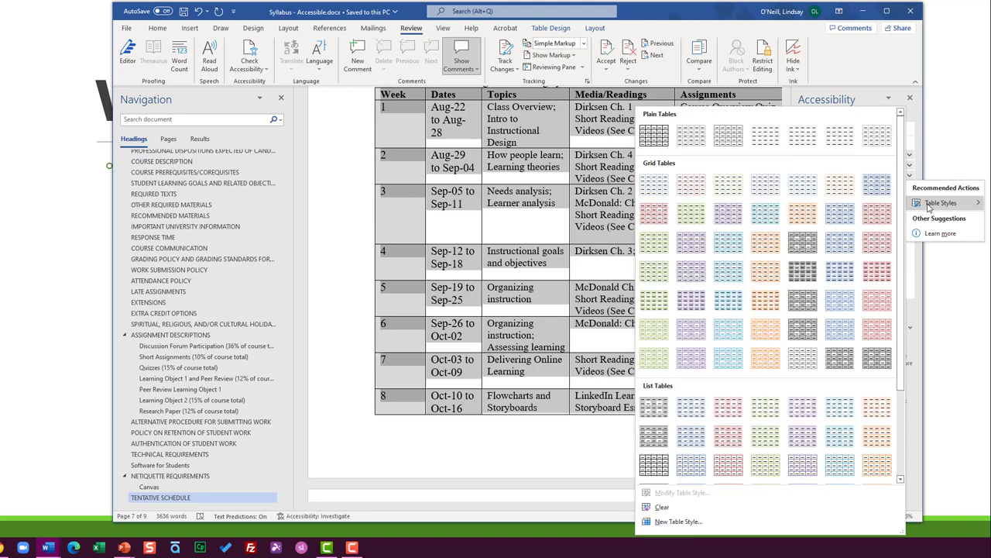
{"action": "left_click", "coordinate": [728, 14]}
{"action": "left_click", "coordinate": [689, 197]}
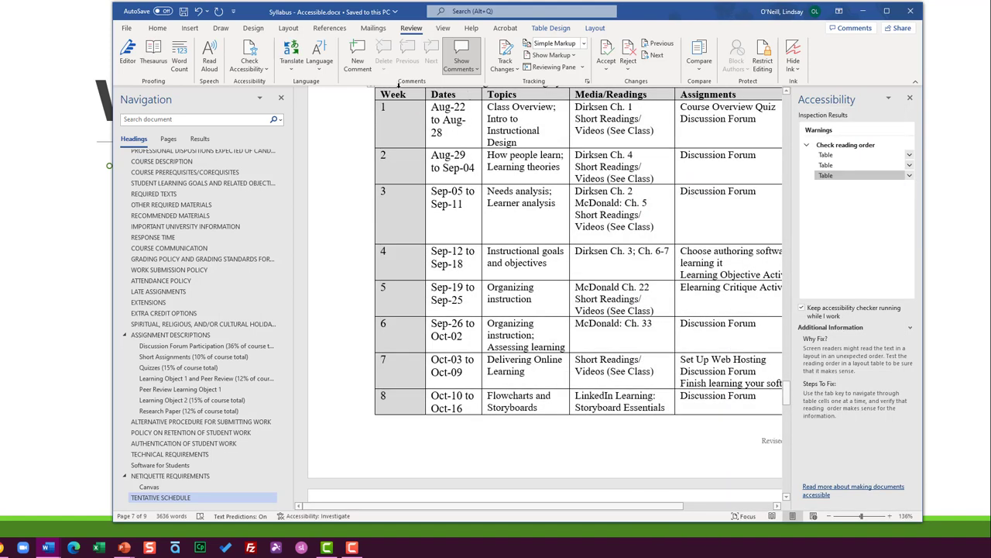
{"action": "left_click_drag", "start_coordinate": [387, 105], "coordinate": [763, 132]}
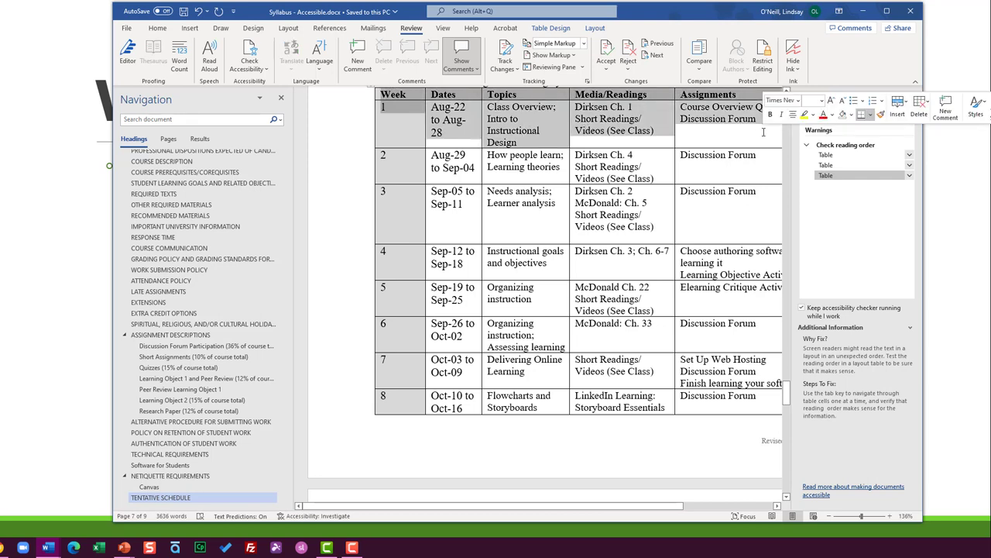
{"action": "left_click", "coordinate": [763, 132]}
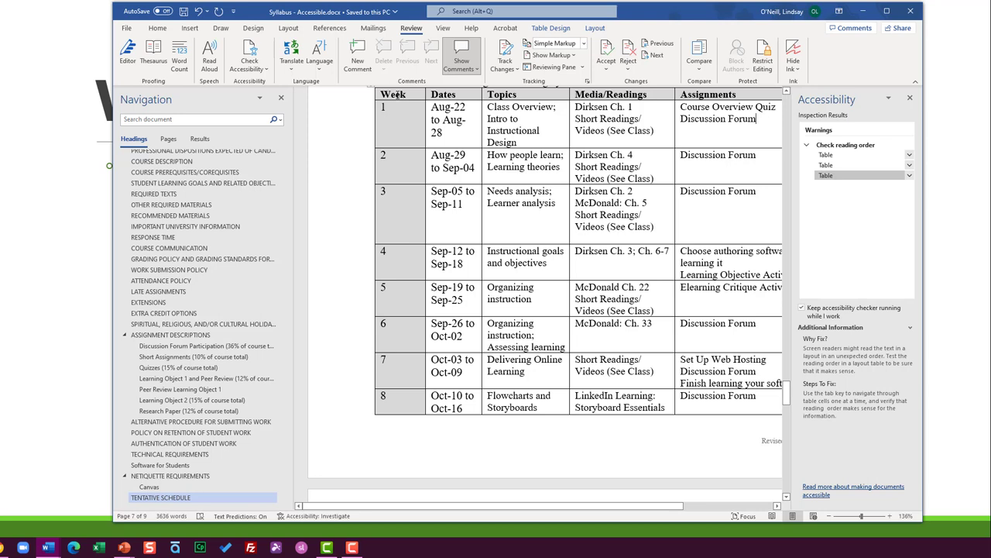
{"action": "left_click_drag", "start_coordinate": [410, 94], "coordinate": [714, 93]}
{"action": "left_click", "coordinate": [386, 109]}
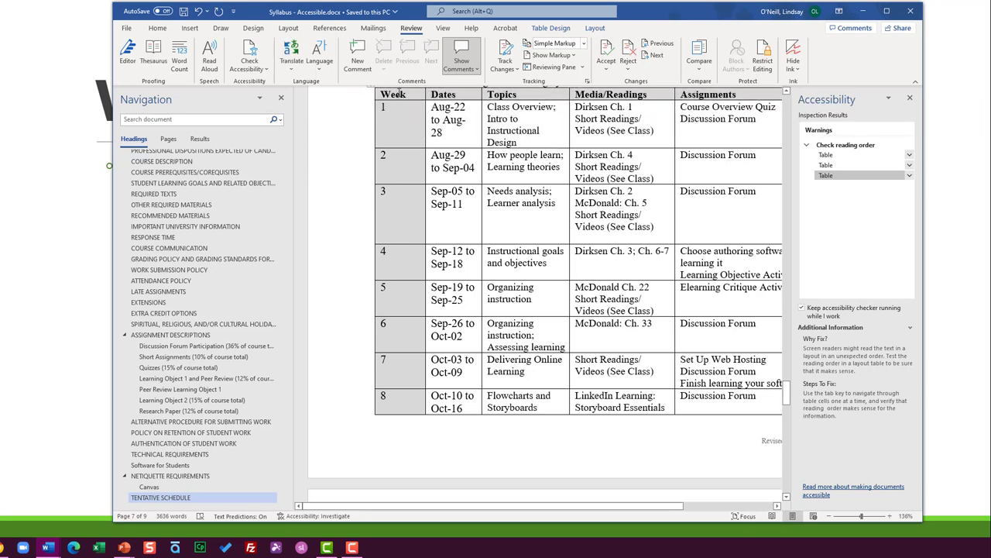
{"action": "left_click_drag", "start_coordinate": [399, 109], "coordinate": [394, 401]}
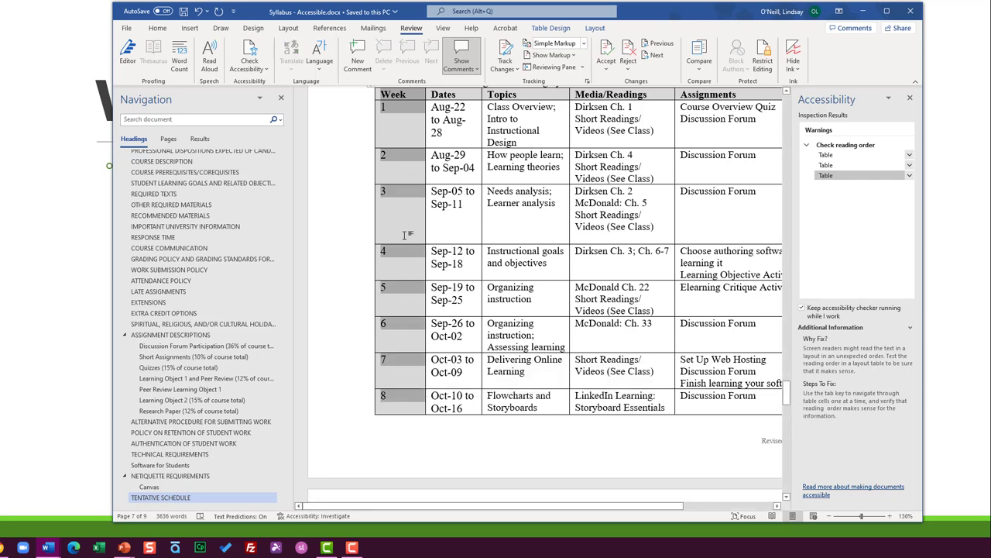
{"action": "left_click", "coordinate": [407, 94]}
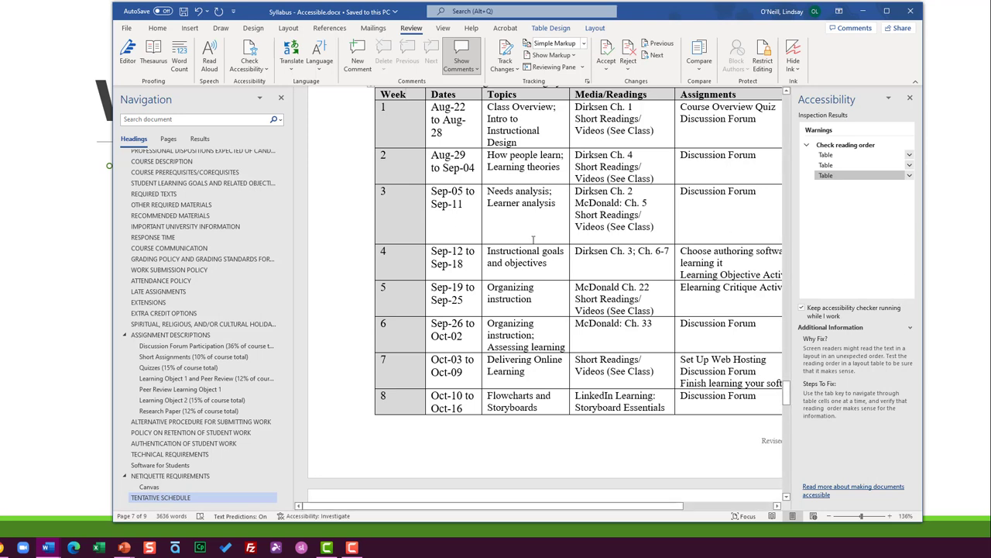
Step: Return to the top, check the Check Accessibility tools list, then switch to Syllabus - Inaccessible via the taskbar
{"action": "scroll", "coordinate": [576, 325], "scroll_direction": "down", "scroll_amount": 5}
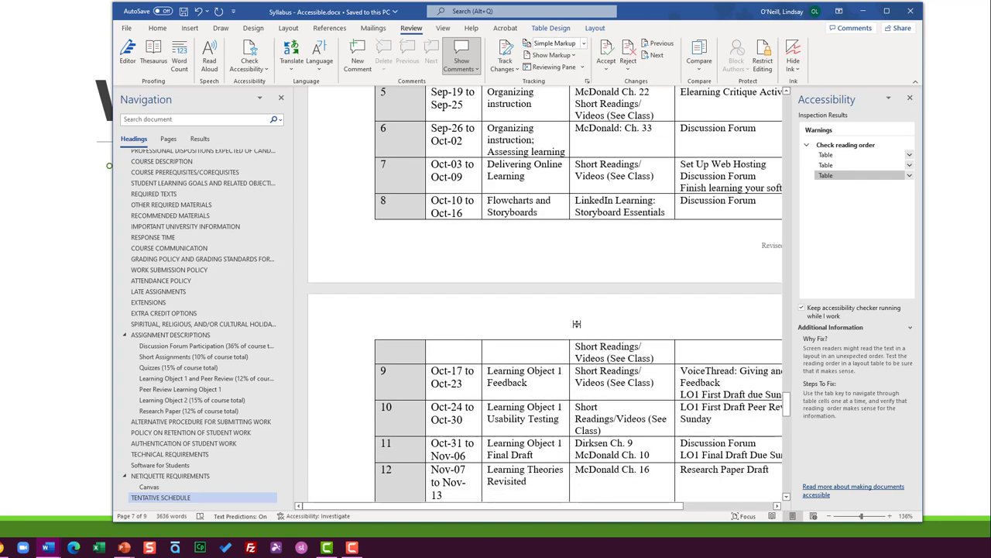
{"action": "scroll", "coordinate": [576, 323], "scroll_direction": "down", "scroll_amount": 5}
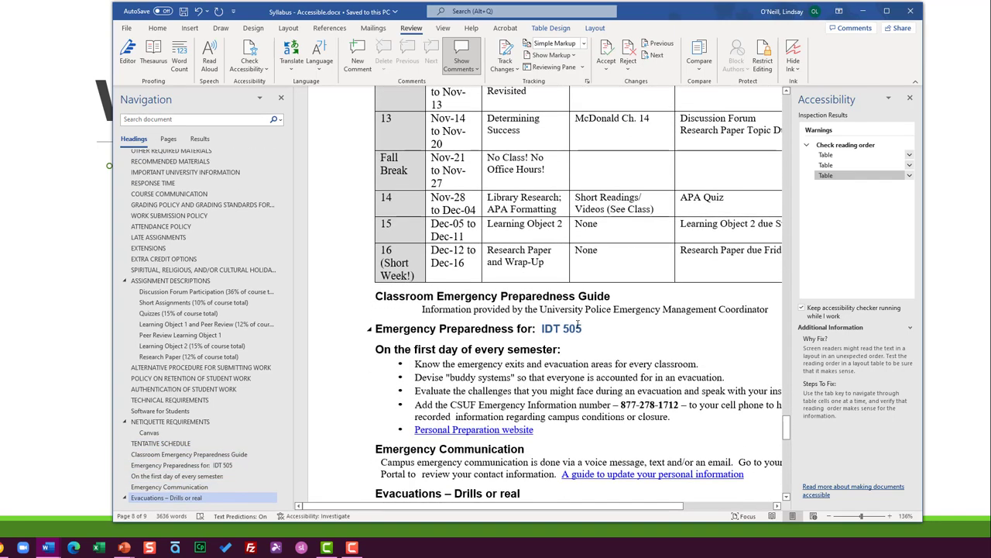
{"action": "scroll", "coordinate": [577, 324], "scroll_direction": "up", "scroll_amount": 20}
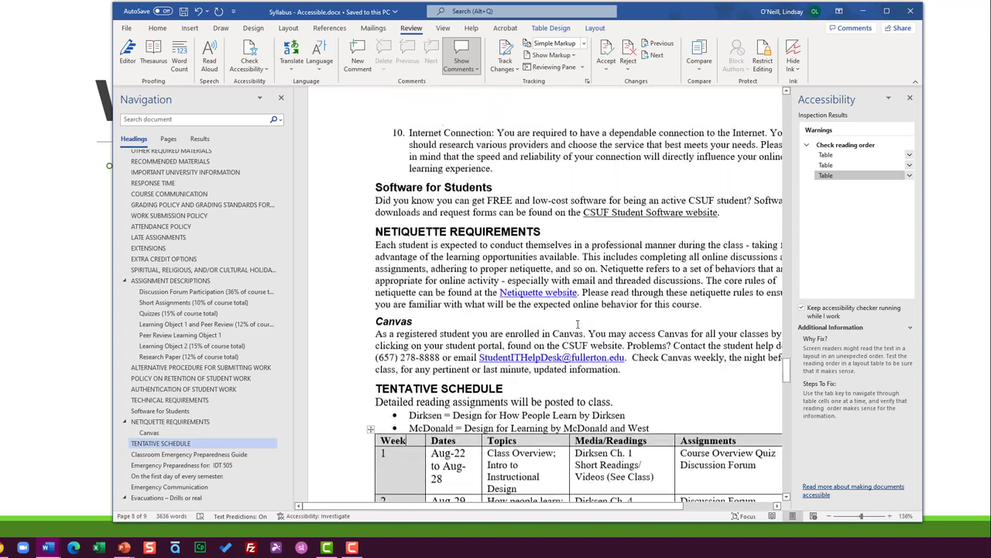
{"action": "scroll", "coordinate": [577, 324], "scroll_direction": "up", "scroll_amount": 20}
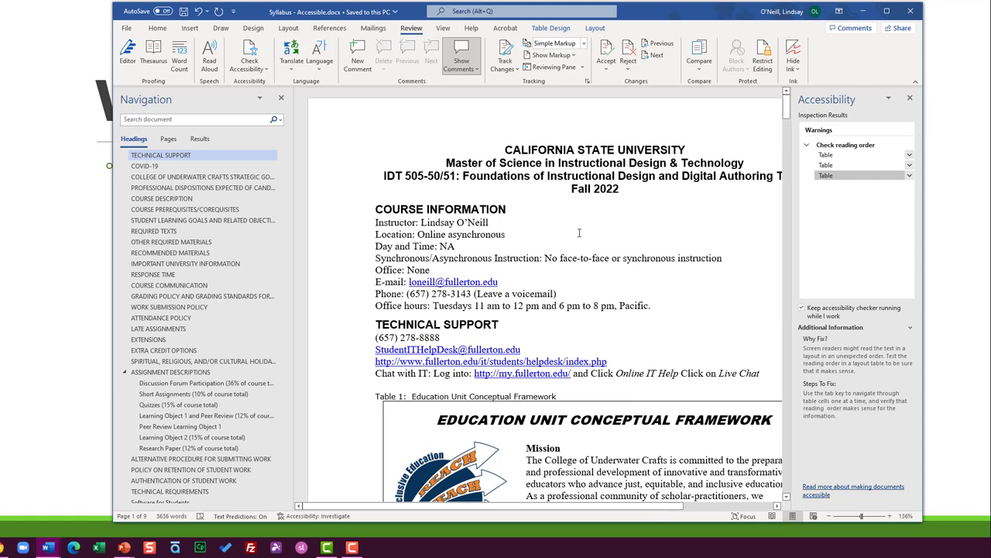
{"action": "left_click", "coordinate": [258, 71]}
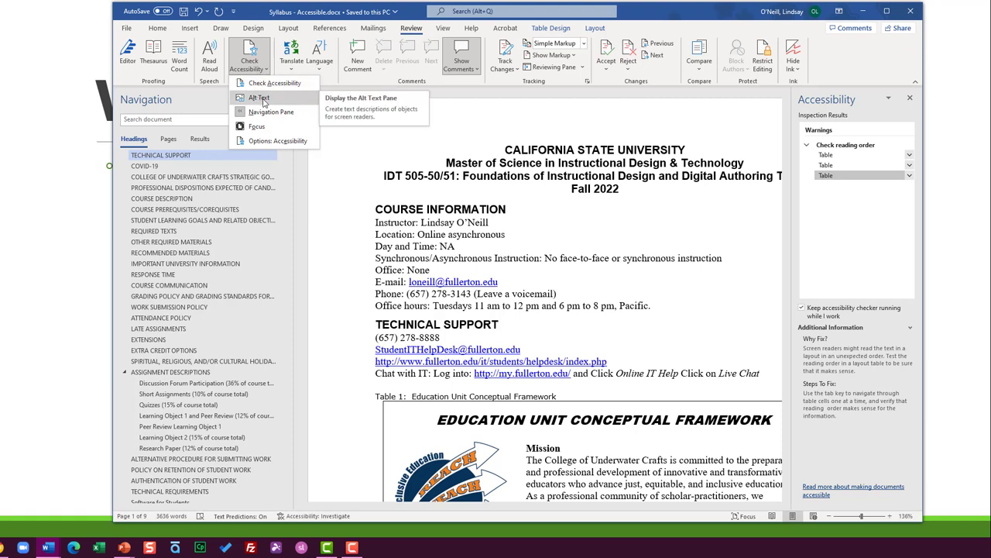
{"action": "left_click", "coordinate": [559, 171]}
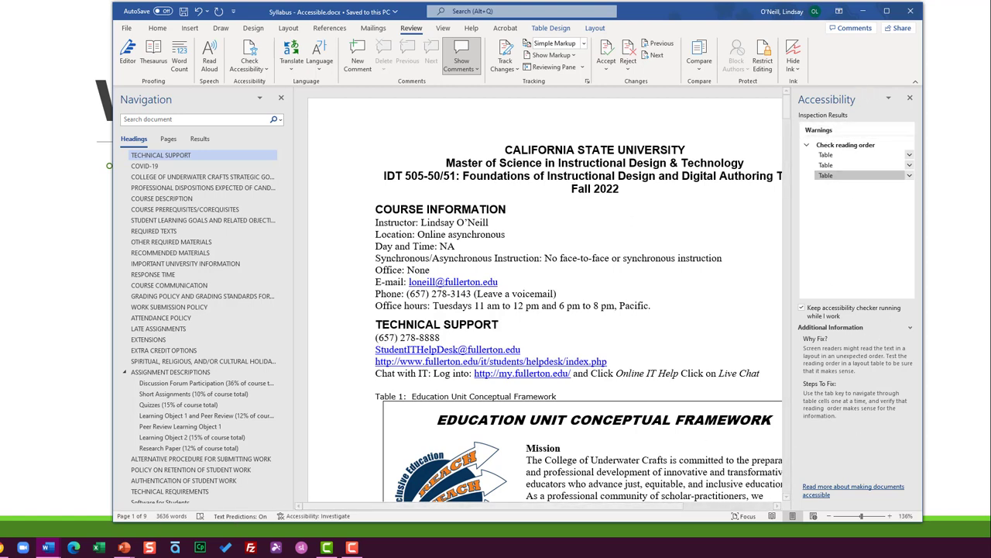
{"action": "left_click", "coordinate": [48, 548]}
{"action": "left_click", "coordinate": [42, 505]}
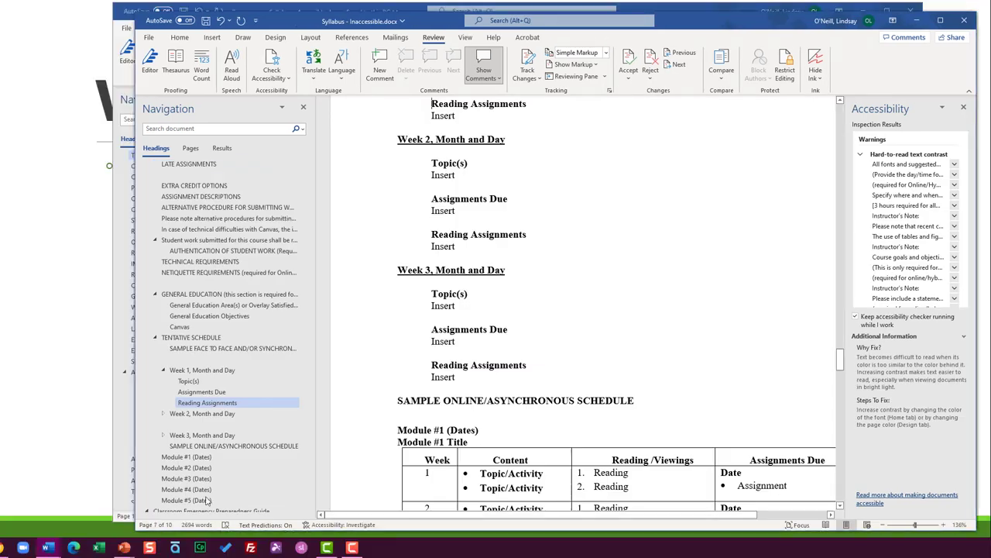
Step: From the Day and Time contrast warning, choose Learn more and scroll the Accessibility Checker help article
{"action": "left_click", "coordinate": [906, 174]}
{"action": "left_click", "coordinate": [955, 175]}
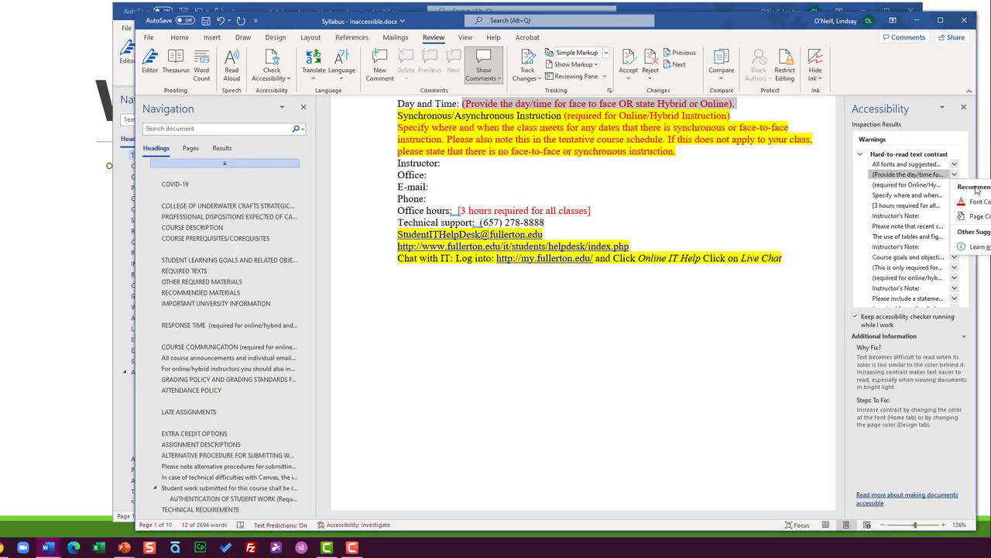
{"action": "left_click", "coordinate": [977, 246]}
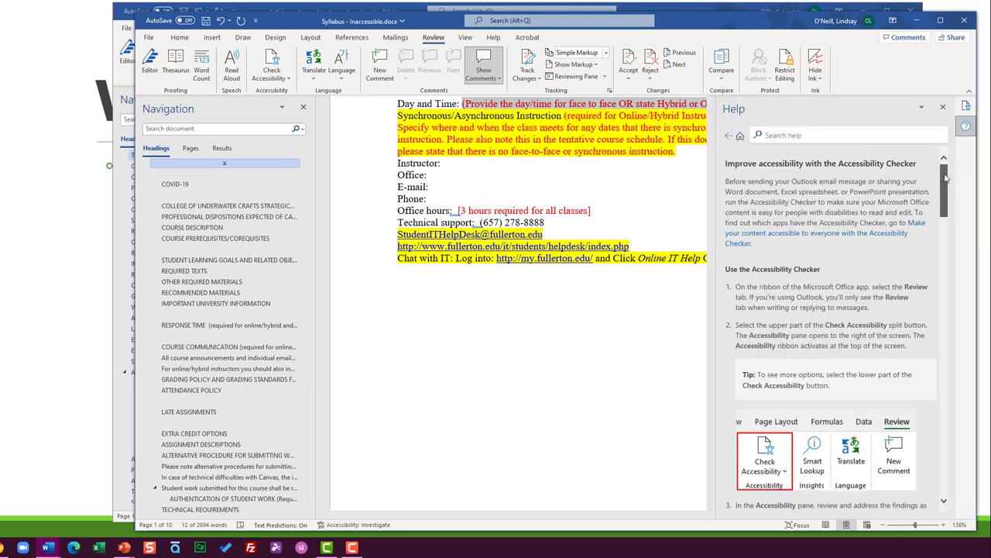
{"action": "left_click_drag", "start_coordinate": [945, 178], "coordinate": [982, 143]}
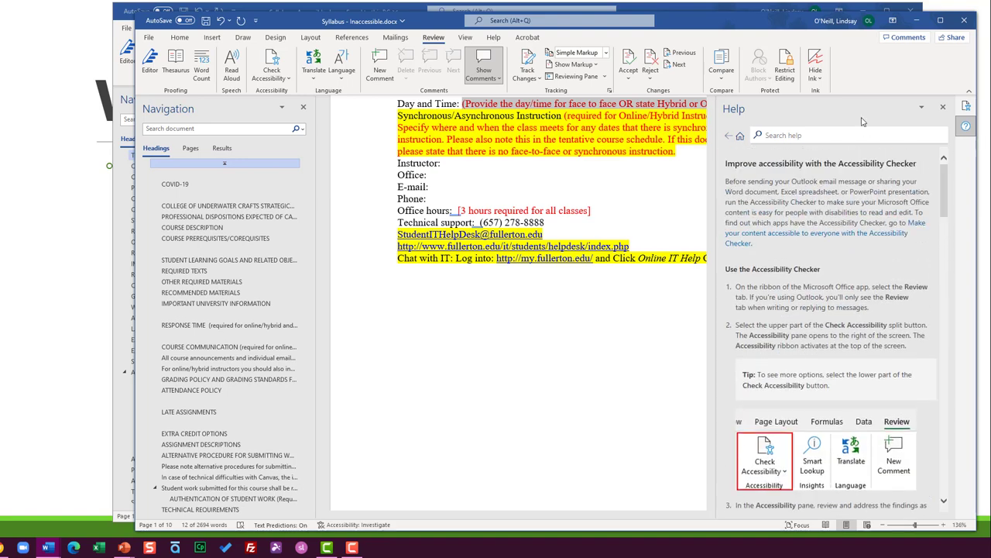